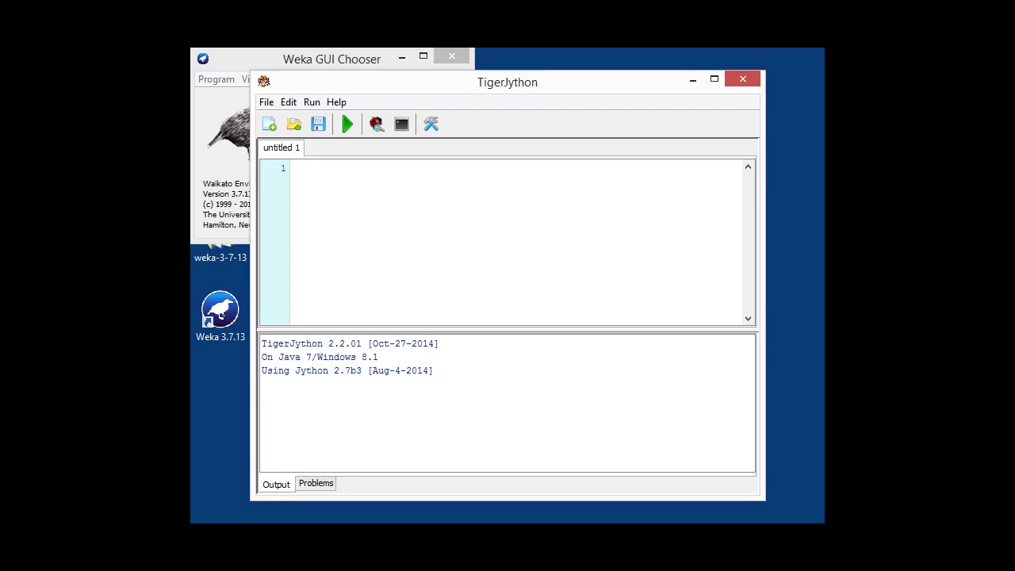
Paste the import block for Weka Evaluation, LinearRegression, DataSource, JFreeChart and Swing classes.
text(import weka.classifiers.Evaluation as Evaluation import weka.classifiers.functions.LinearRegression as LinearRegression import weka.core.converters.ConverterUtils.DataSource as DS import java.util.Random as Random import org.jfree.data.xy.DefaultXYZDataset as DefaultXYZDataset import org.jfree.chart.ChartFactory as ChartFactory import org.jfree.chart.plot.PlotOrientation as PlotOrientation import org.jfree.chart.ChartPanel as ChartPanel import org.jfree.chart.renderer.xy.XYBubbleRenderer as XYBubbleRenderer import org.jfree.chart.ChartUtilities as ChartUtilities import javax.swing.JFrame as JFrame import java.io.File as File import os)
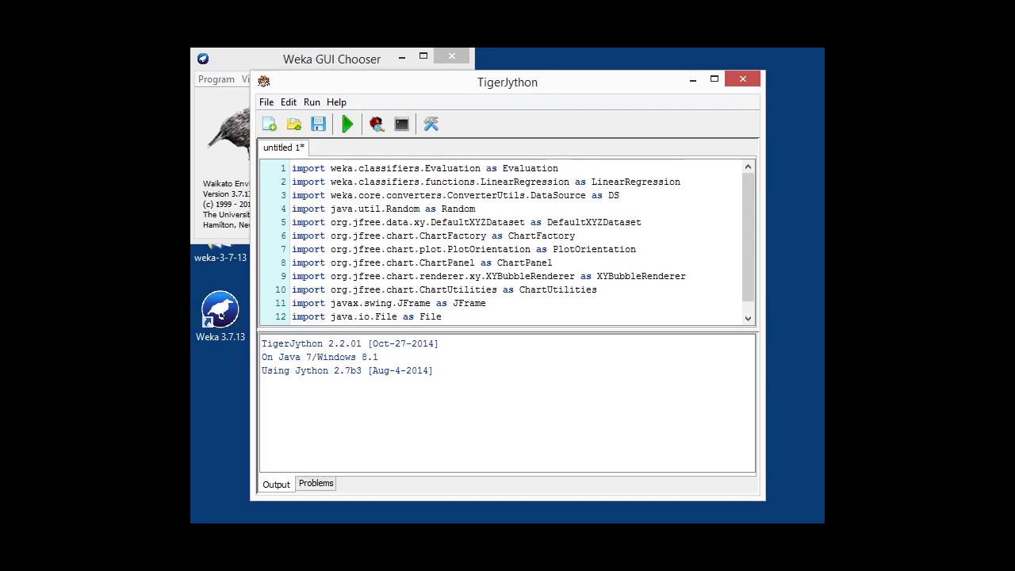
Highlight the imported Evaluation, LinearRegression, DataSource, DefaultXYZDataset, ChartFactory, ChartPanel and XYBubbleRenderer names.
double_click(529, 168)
double_click(635, 182)
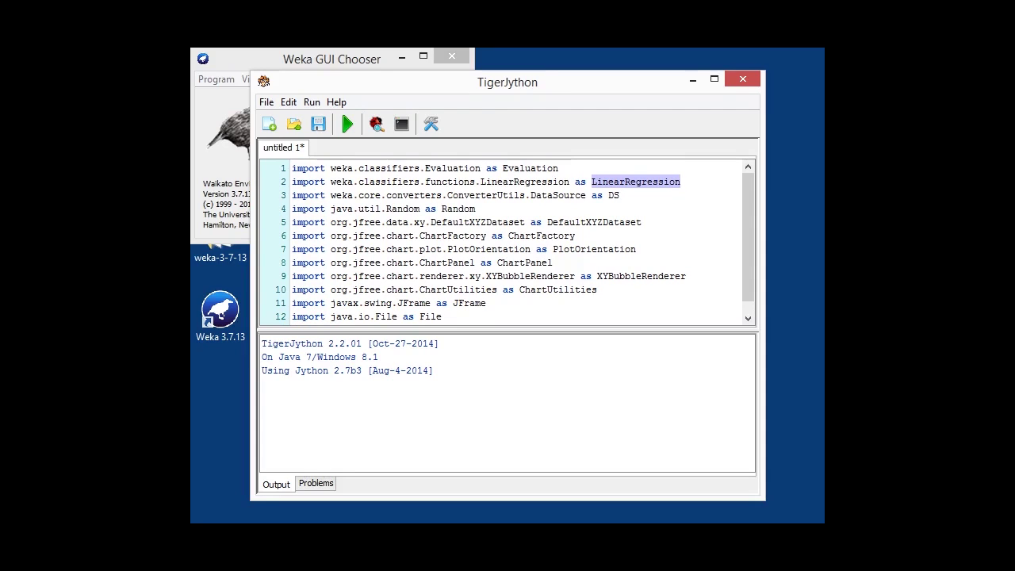
double_click(557, 195)
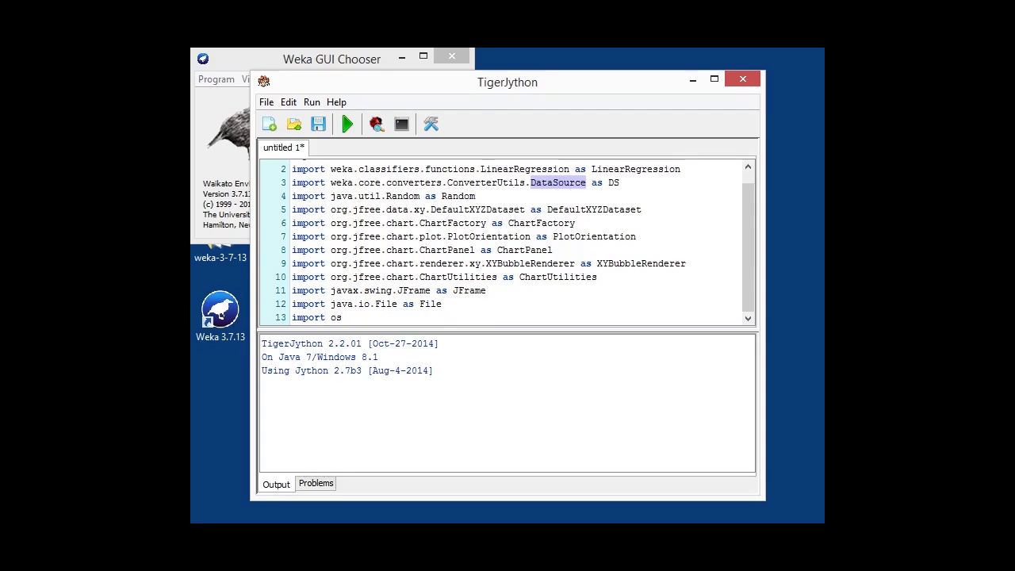
double_click(594, 210)
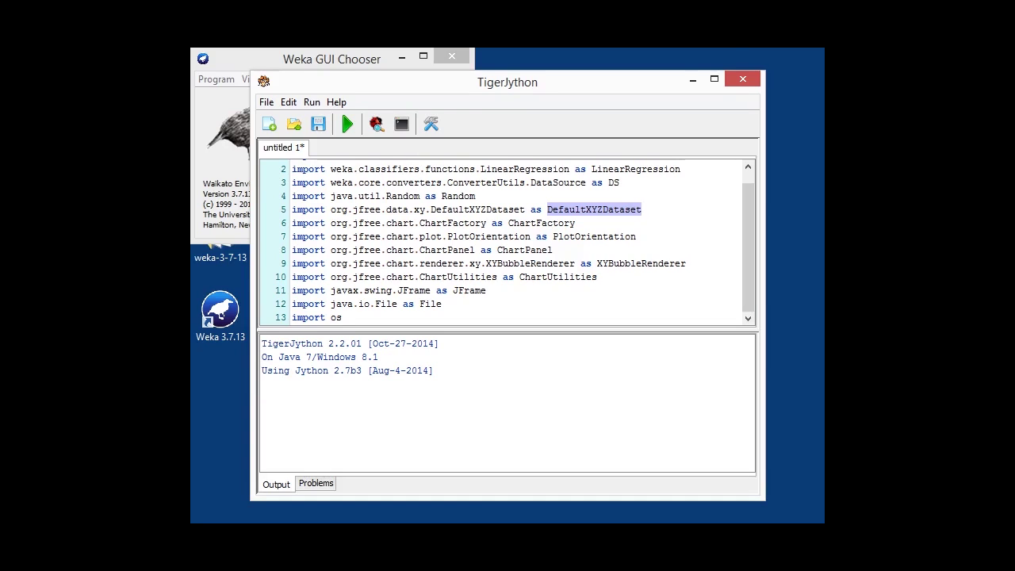
key(Down)
key(ctrl+shift+Left)
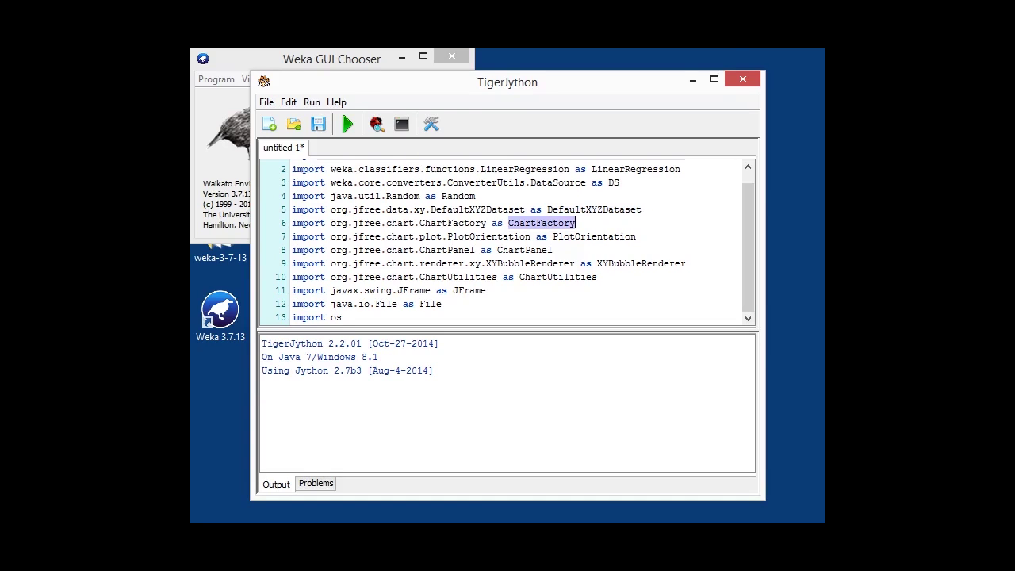
key(Down)
key(Down)
key(ctrl+shift+Left)
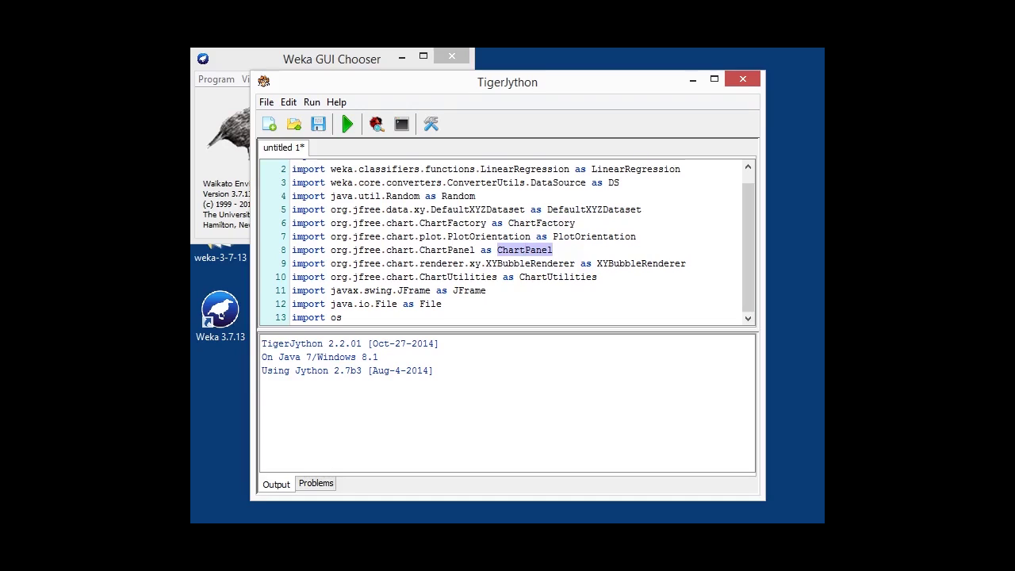
key(Down)
key(End)
key(ctrl+shift+Left)
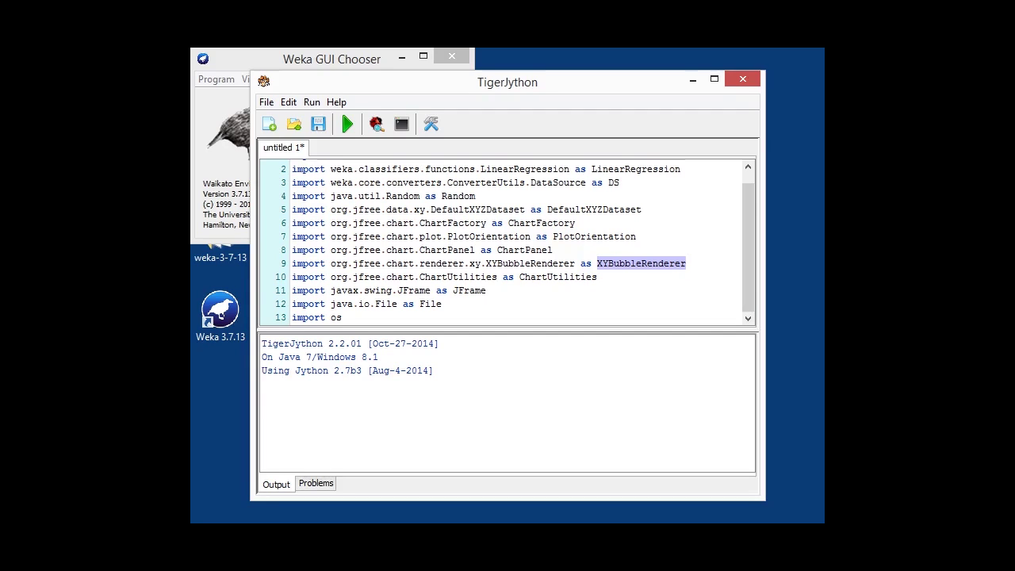
Add blank lines after the final 'import os' line.
key(Down)
key(Down)
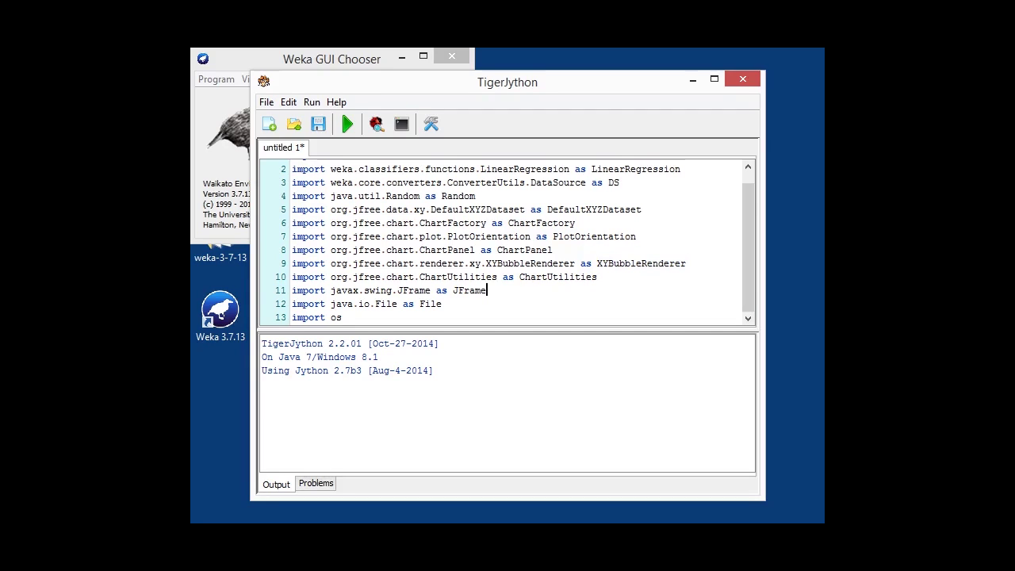
key(Down)
key(Down)
key(Return)
key(Return)
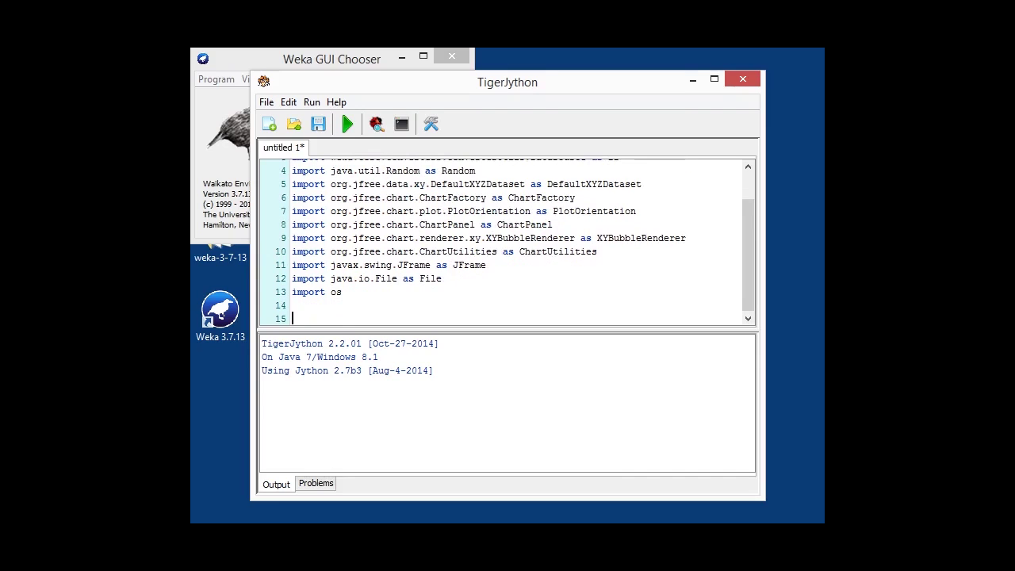
Paste the lines loading bodyfat.arff and setting its class attribute.
text(data = DS.read(os.environ.get("MOOC_DATA") + os.sep + "bodyfat.arff") data.setClassIndex(data.numAttributes() - 1))
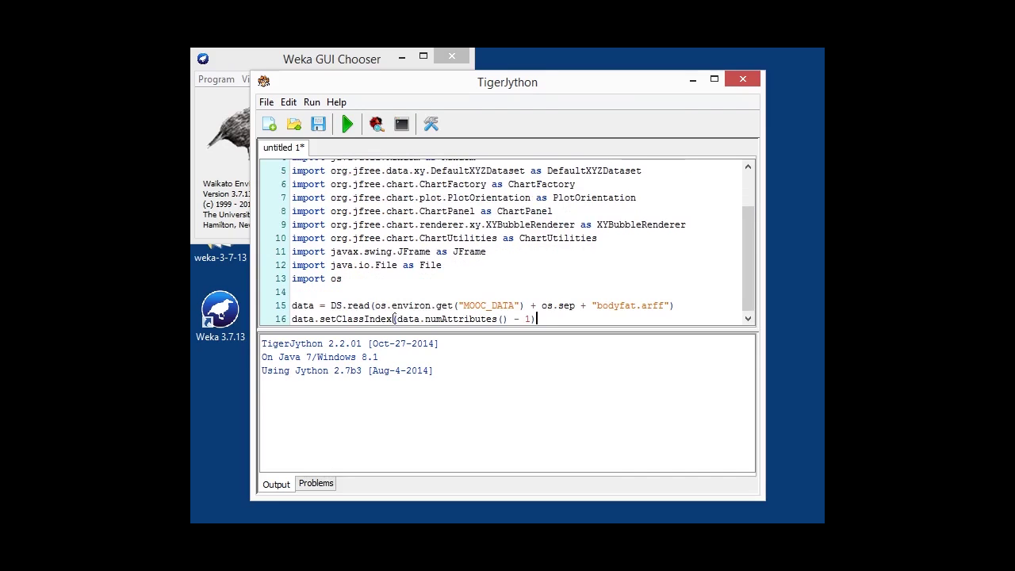
key(Return)
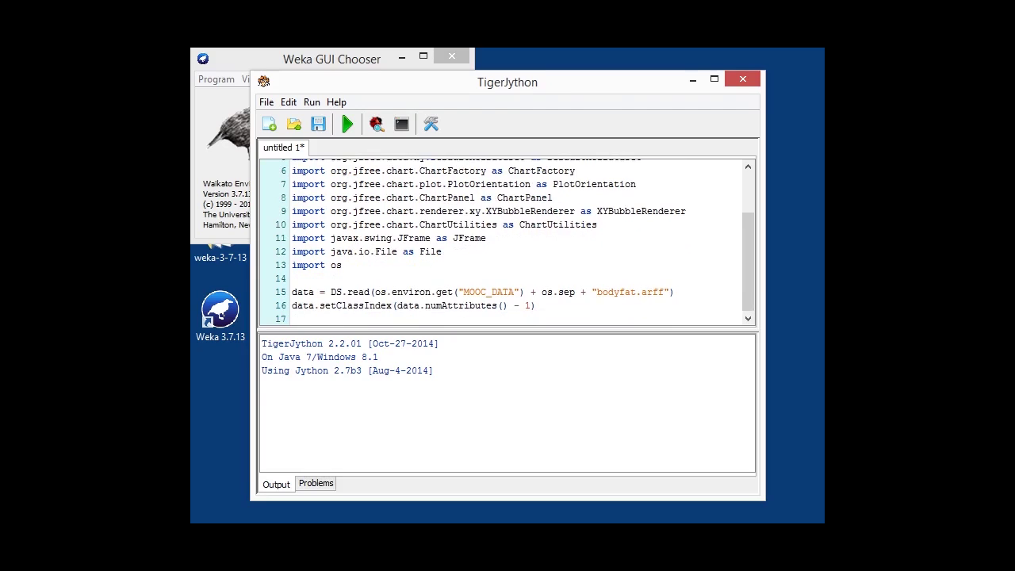
key(Return)
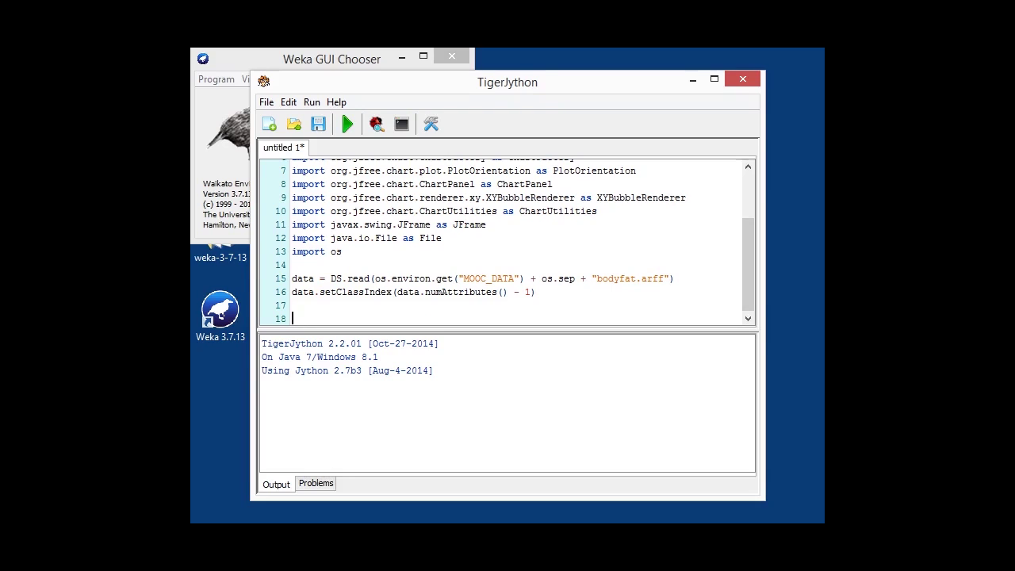
Add the LinearRegression classifier creation with its setOptions line.
text(cls = LinearRegression() cls.setOptions(["-C", "-S", "1"]))
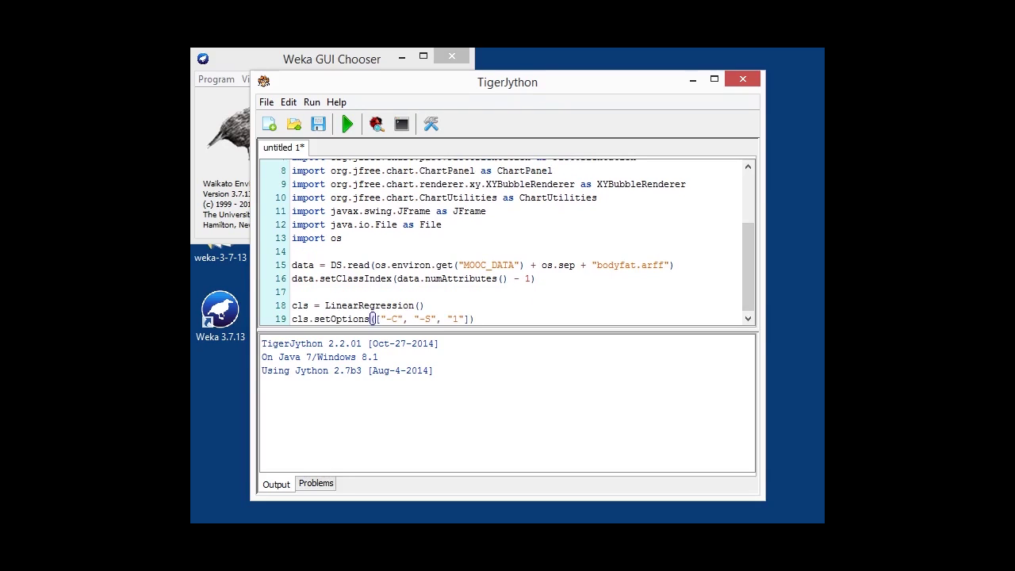
key(End)
key(Return)
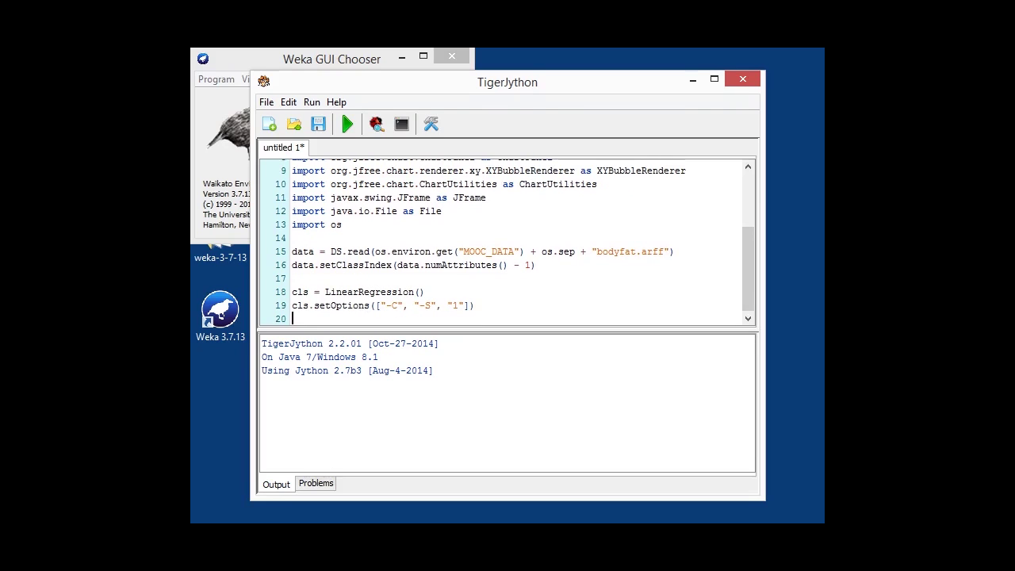
key(Return)
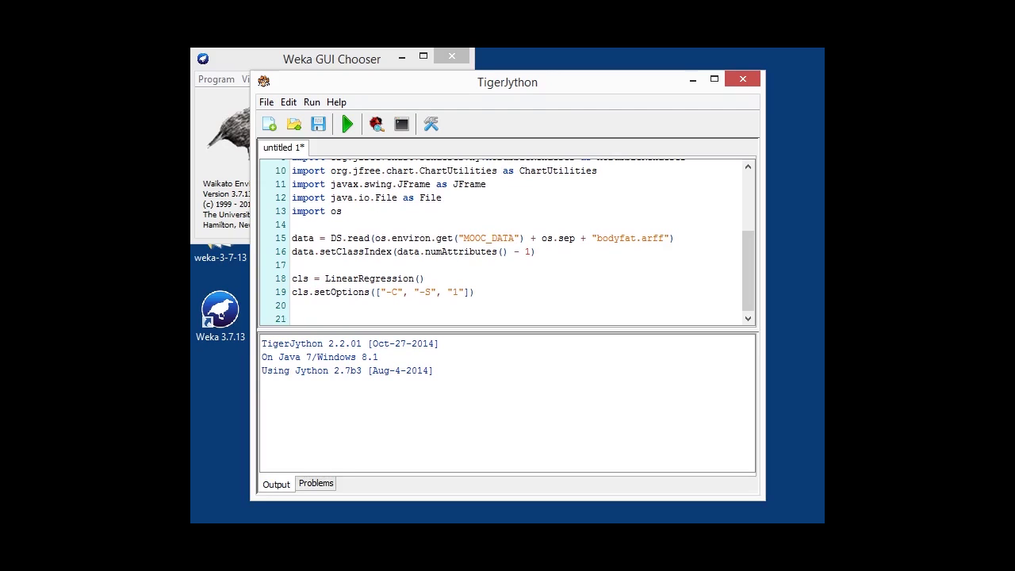
Paste the Evaluation lines running 10-fold cross-validation, followed by blank lines.
key(Up)
text(evl = Evaluation(data) evl.crossValidateModel(cls, data, 10, Random(1)))
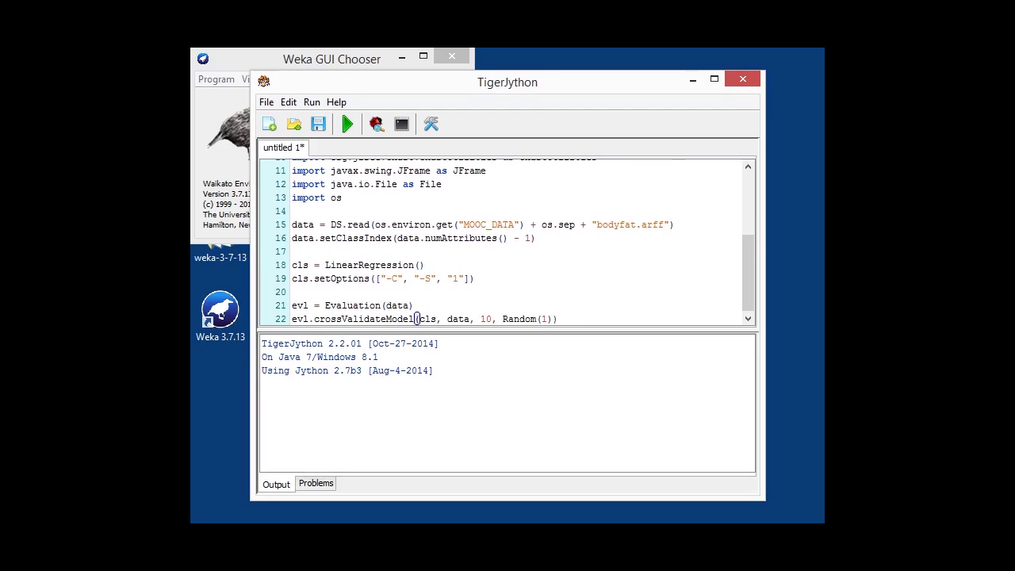
key(Return)
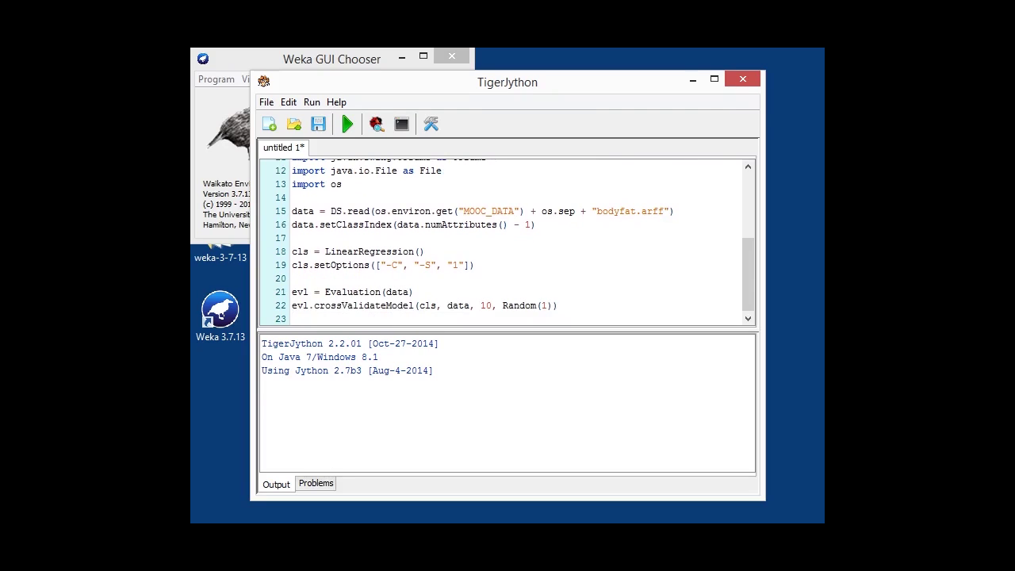
key(Return)
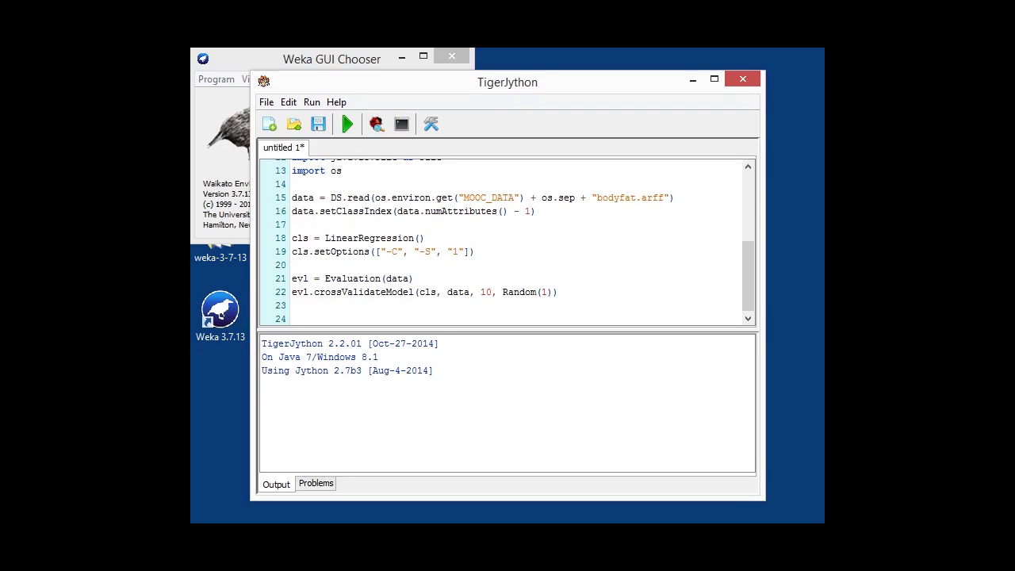
Paste the loop code and point out the act, prd and err lists.
text(act = [] prd = [] err = [] for i in range(evl.predictions().size()):     prediction = evl.predictions().get(i)     act.append(prediction.actual())     prd.append(prediction.predicted())     err.append(abs(prediction.actual() - prediction.predicted())))
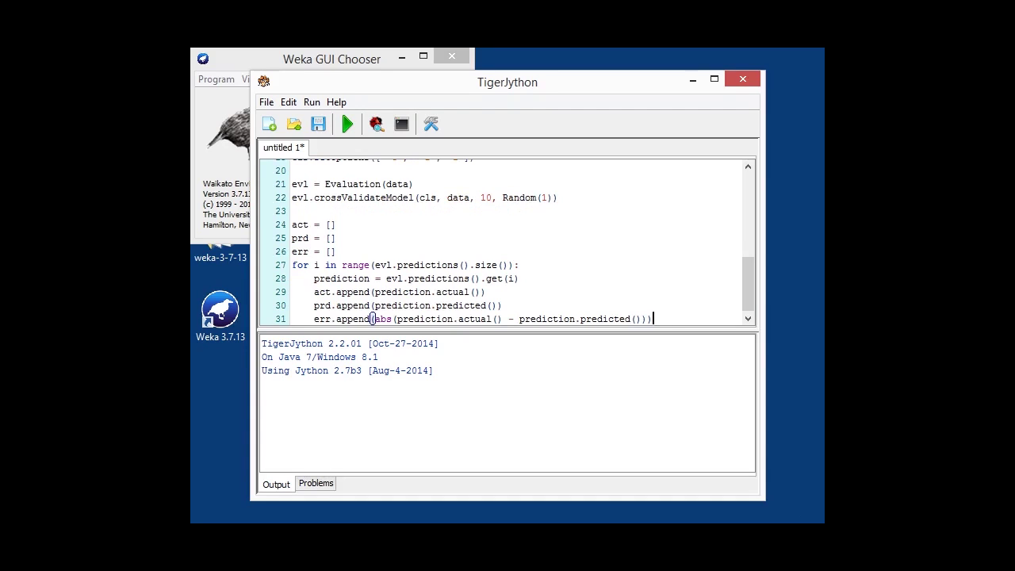
double_click(300, 224)
click(292, 238)
double_click(300, 238)
click(292, 251)
double_click(299, 252)
Walk through the loop over predictions computing actual, predicted and absolute error, then add a blank line.
drag(520, 265, 474, 265)
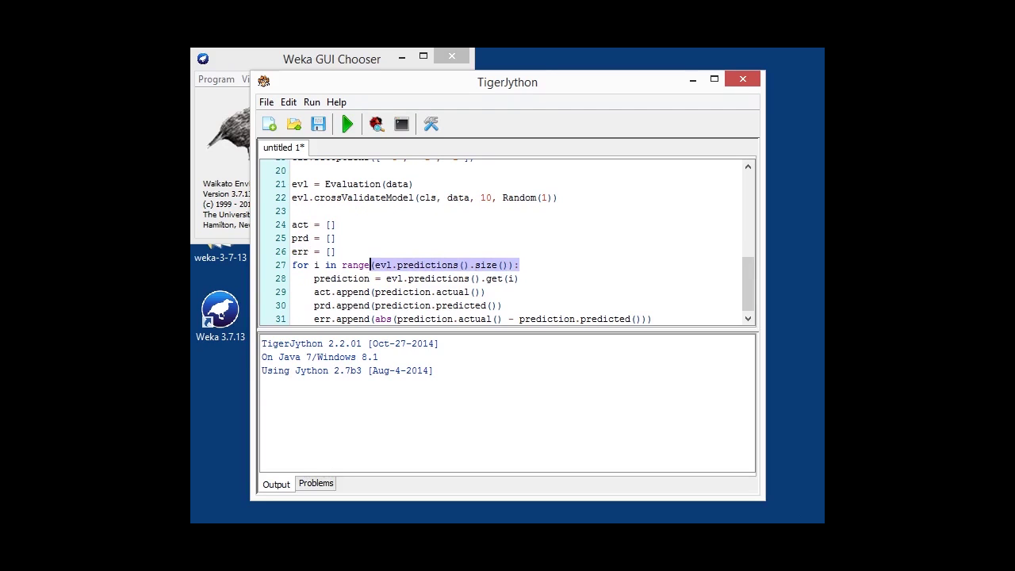
drag(370, 265, 293, 264)
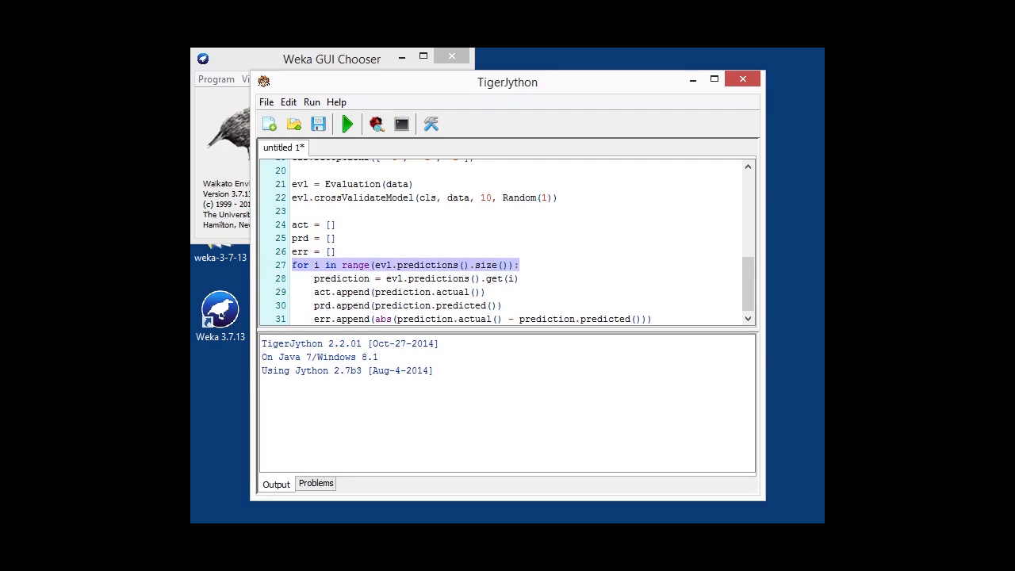
double_click(428, 265)
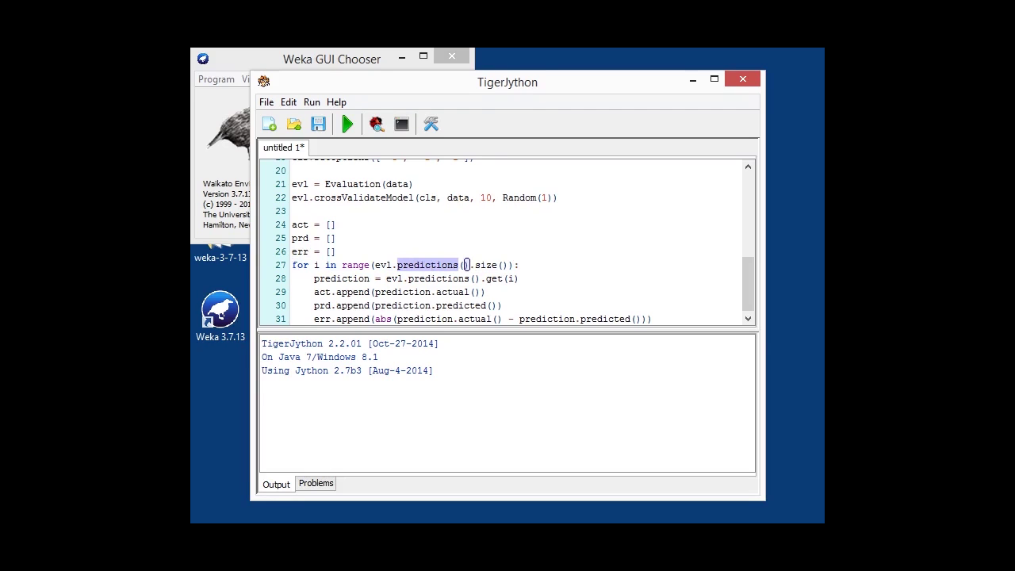
drag(519, 278, 309, 278)
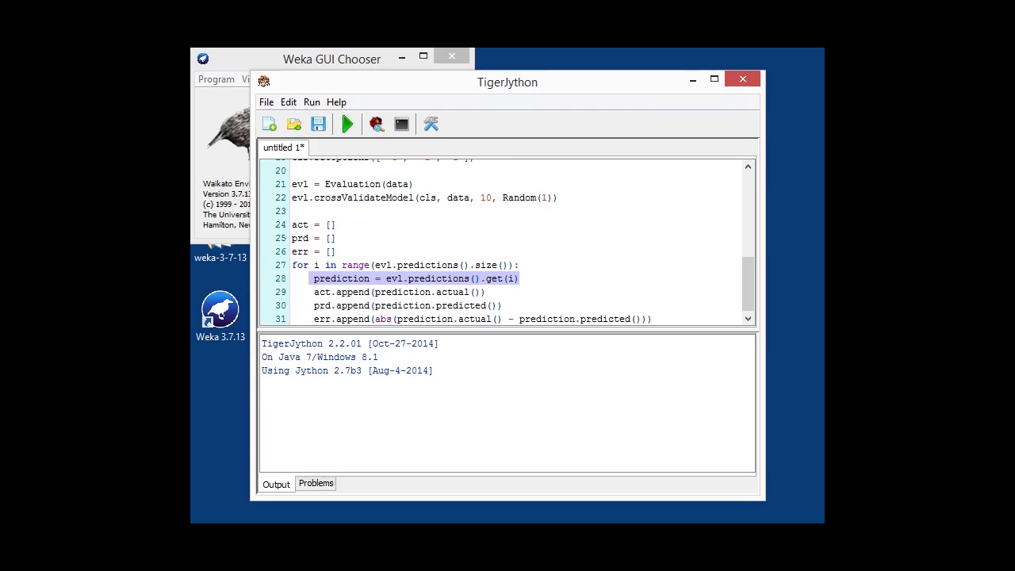
double_click(453, 291)
double_click(461, 304)
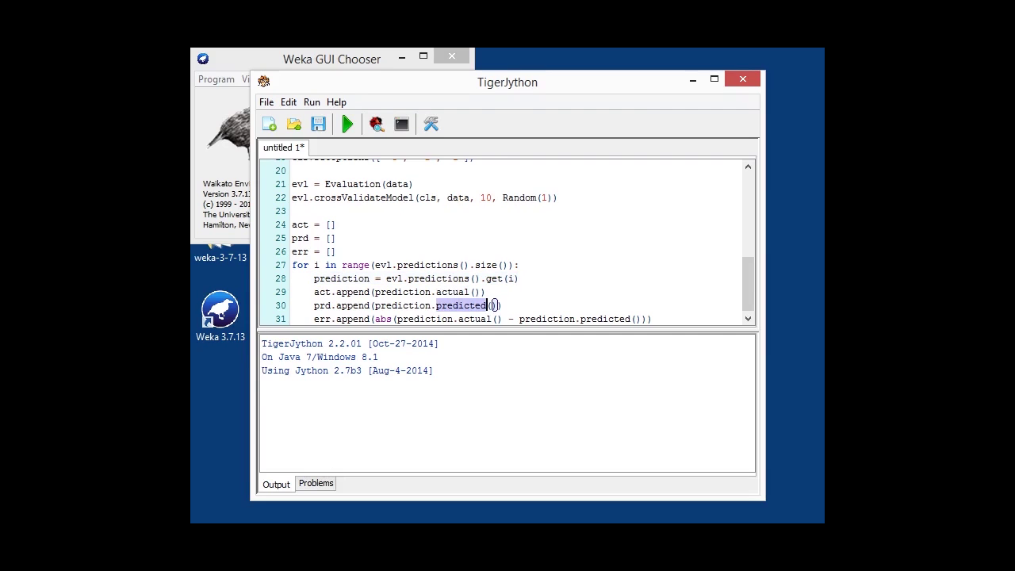
drag(371, 317, 648, 317)
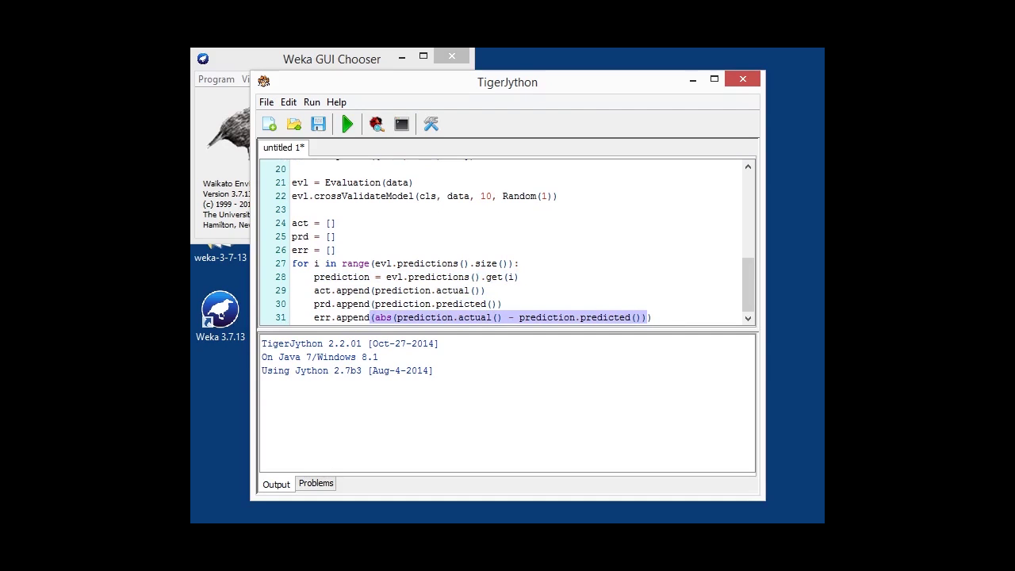
click(371, 317)
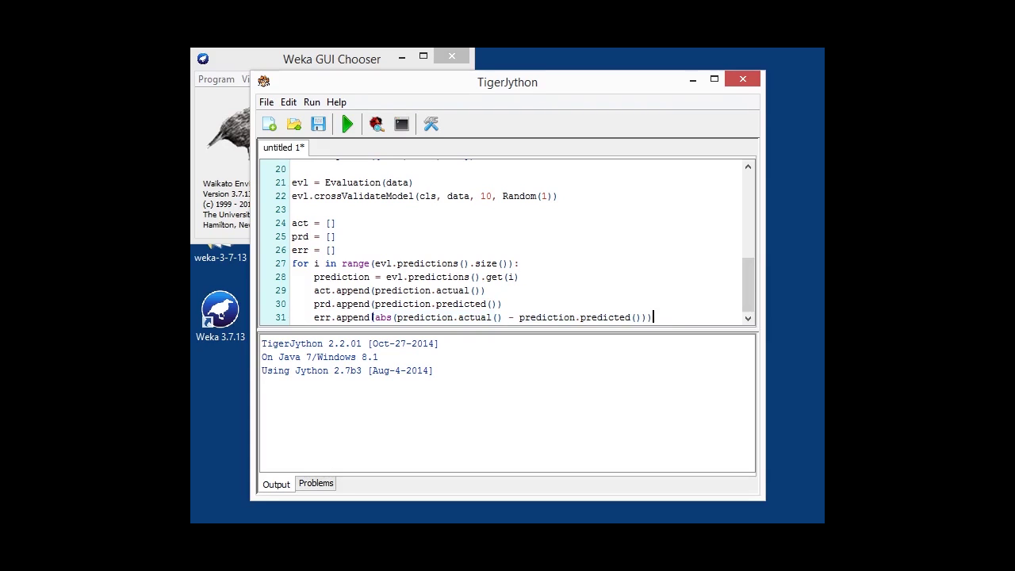
key(End)
key(Return)
key(Return)
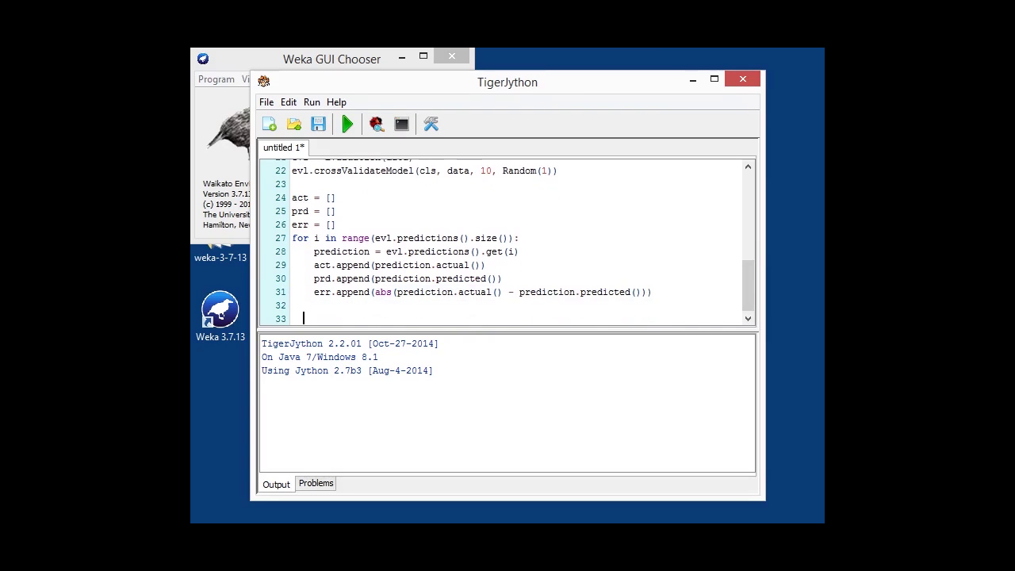
Create a DefaultXYZDataset and add the 'LR on' series of act, prd and err.
key(BackSpace)
text(plotdata = DefaultXYZDataset())
key(Return)
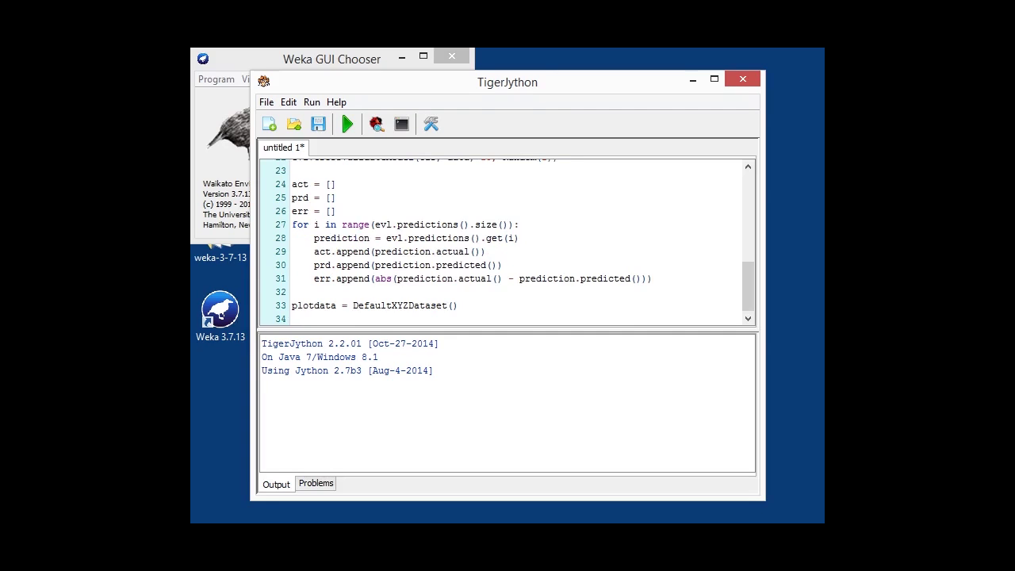
text(plotdata.addSeries("LR on " + data.relationName(), [act, prd, err]))
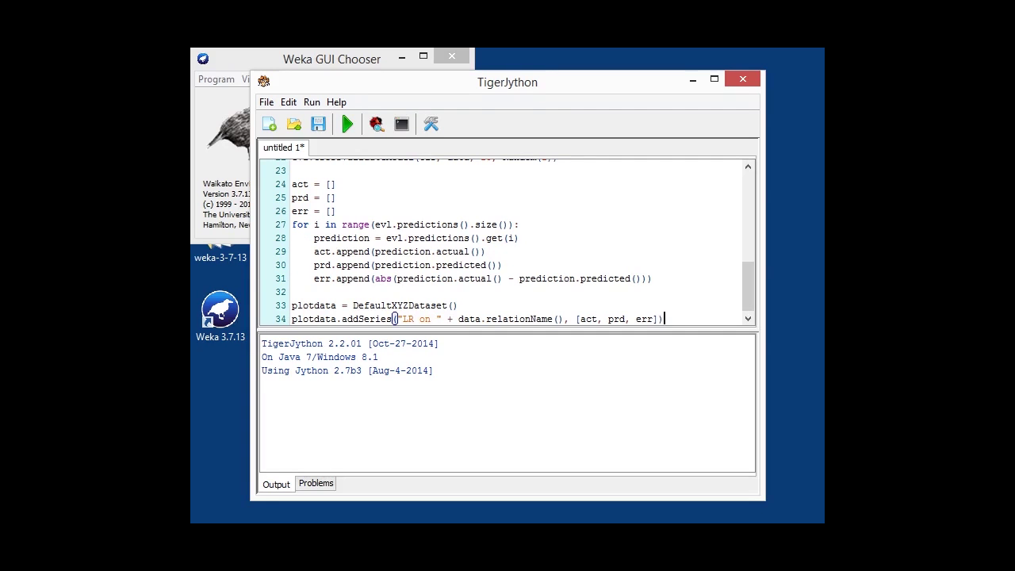
key(Return)
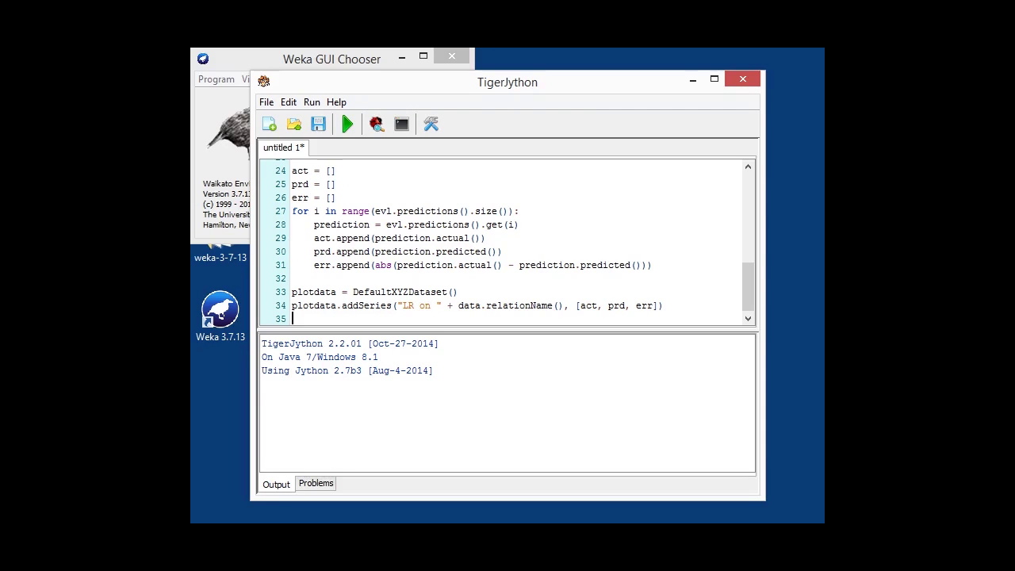
Paste the createScatterPlot call with 'Actual' and 'Predicted' axis titles.
text(plot = ChartFactory.createScatterPlot(\     "Classifier errors", "Actual", "Predicted", \     plotdata, PlotOrientation.VERTICAL, True, True, True))
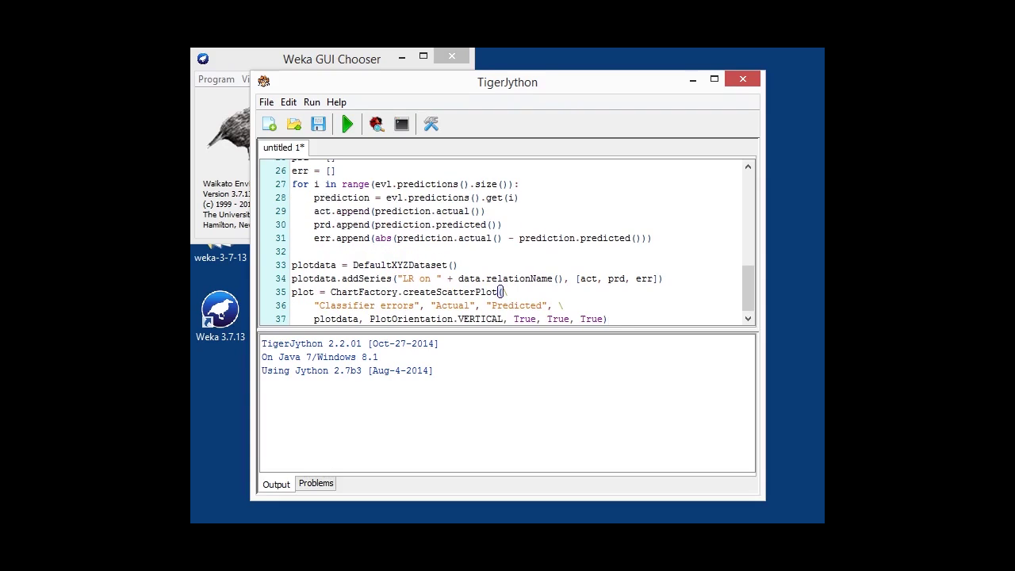
double_click(442, 292)
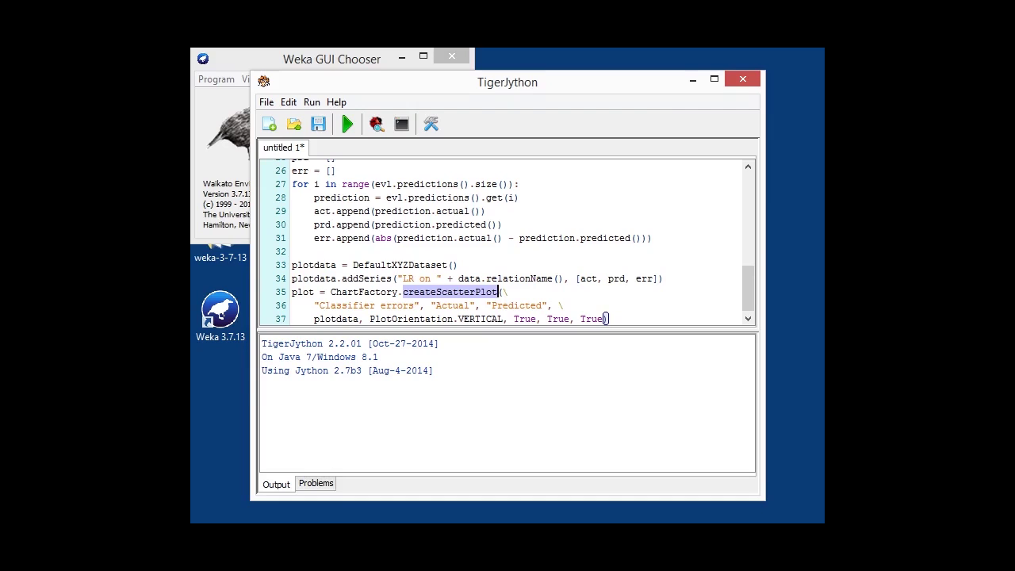
double_click(454, 305)
double_click(517, 306)
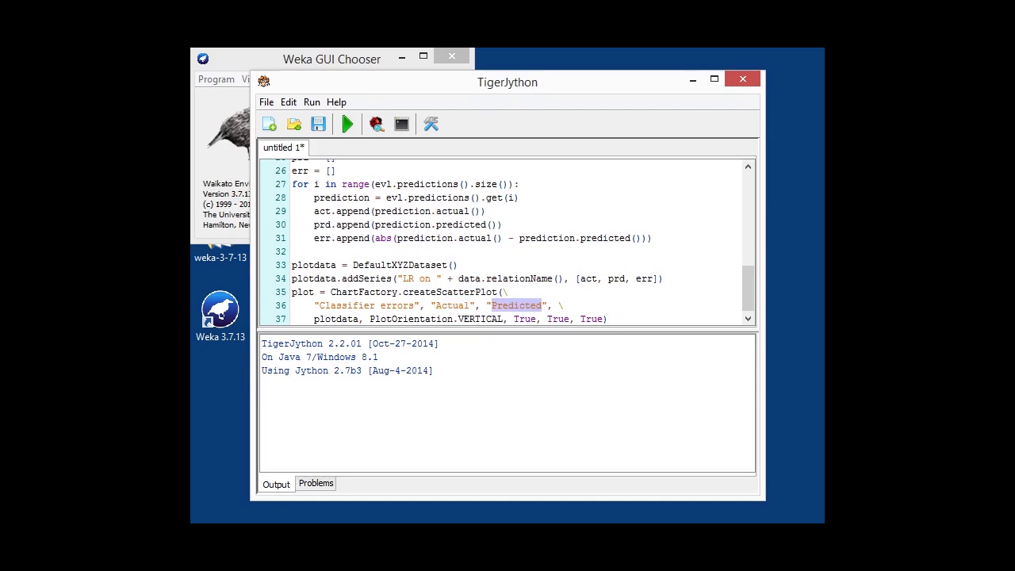
click(499, 291)
Add an unindented line: plot.getPlot().setRenderer(XYBubbleRenderer()).
key(ctrl+End)
key(Return)
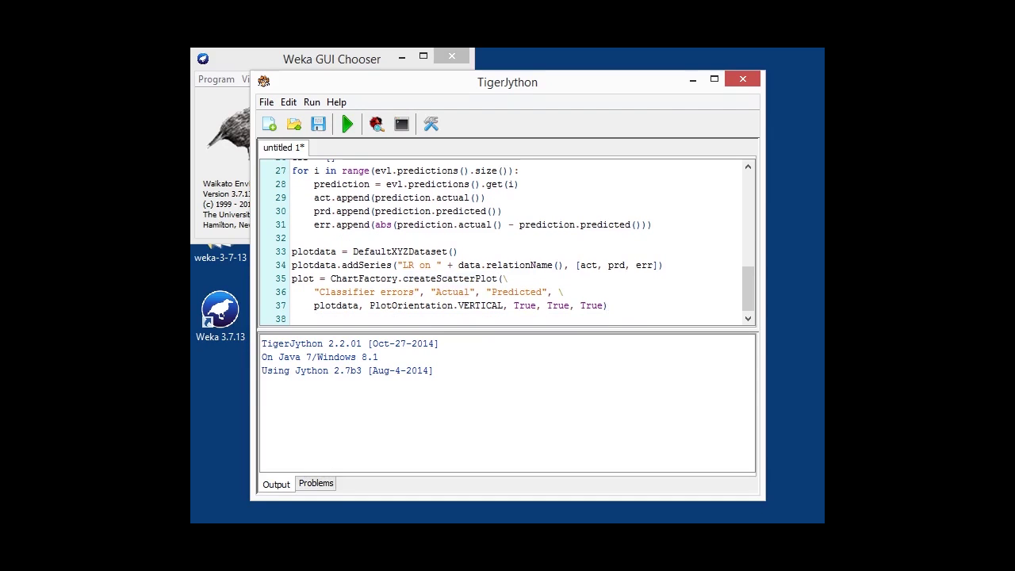
key(BackSpace)
text(plot.getPlot().setRenderer(XYBubbleRenderer()))
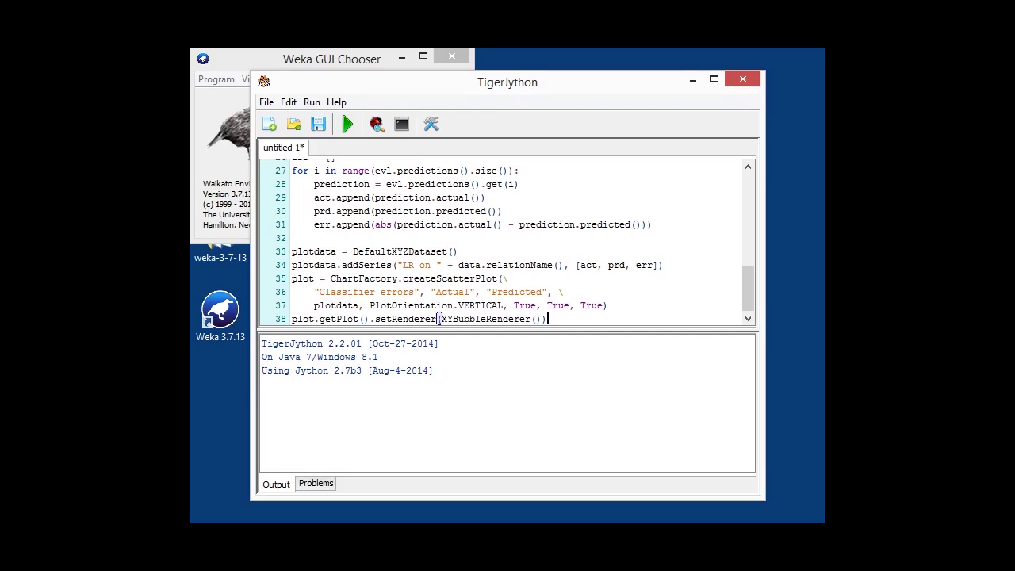
double_click(509, 319)
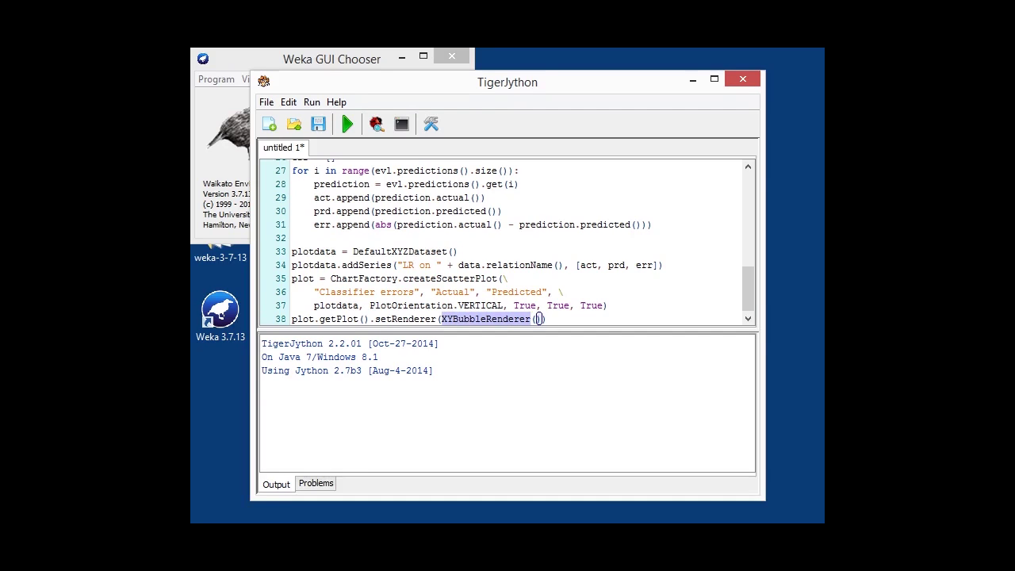
key(End)
text())
key(Return)
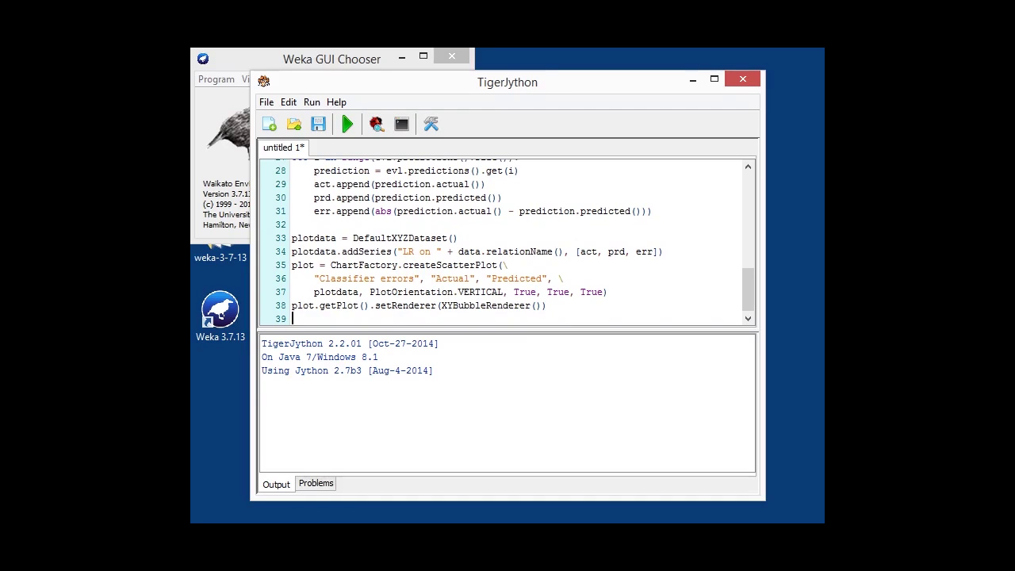
key(Return)
Paste the 800x800 'Weka' JFrame code with a ChartPanel and run the script.
text(frame = JFrame() frame.setTitle("Weka") frame.setSize(800, 800) frame.setLocationRelativeTo(None) frame.getContentPane().add(ChartPanel(plot)) frame.setVisible(True))
key(Return)
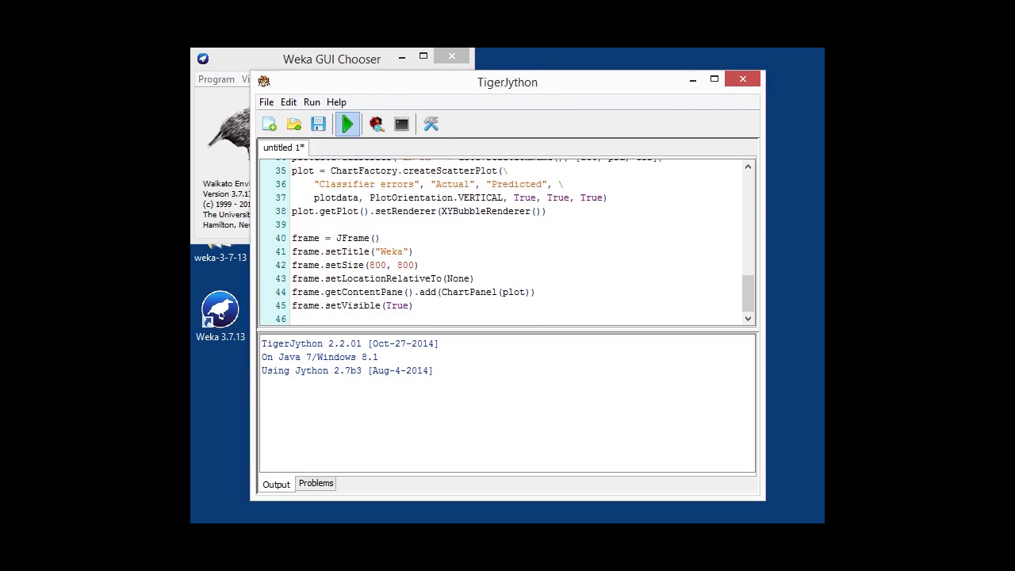
click(347, 124)
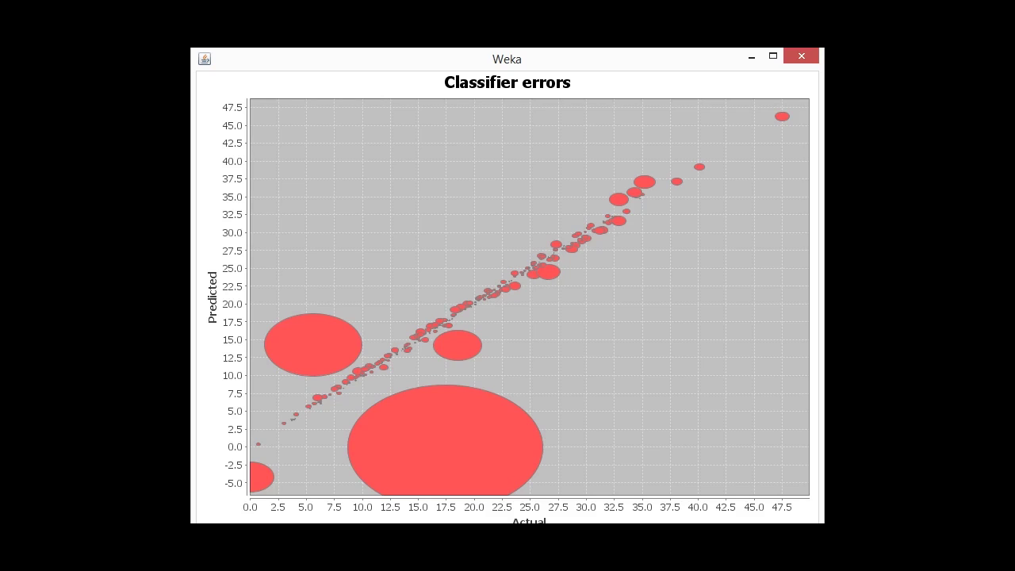
Zoom the chart twice into the points around 16 to 19, then dismiss its context menu.
drag(387, 263, 518, 360)
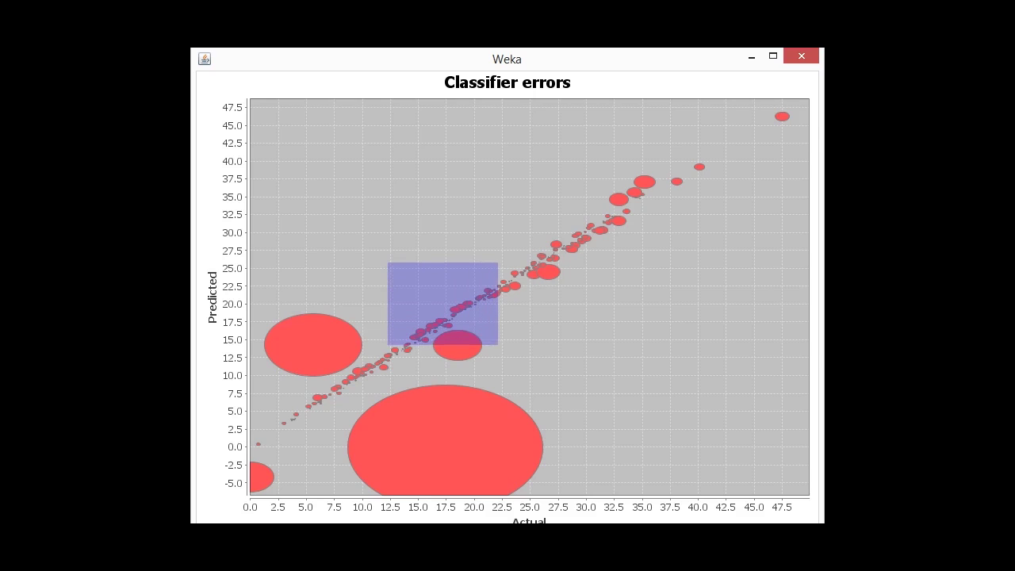
drag(396, 263, 577, 382)
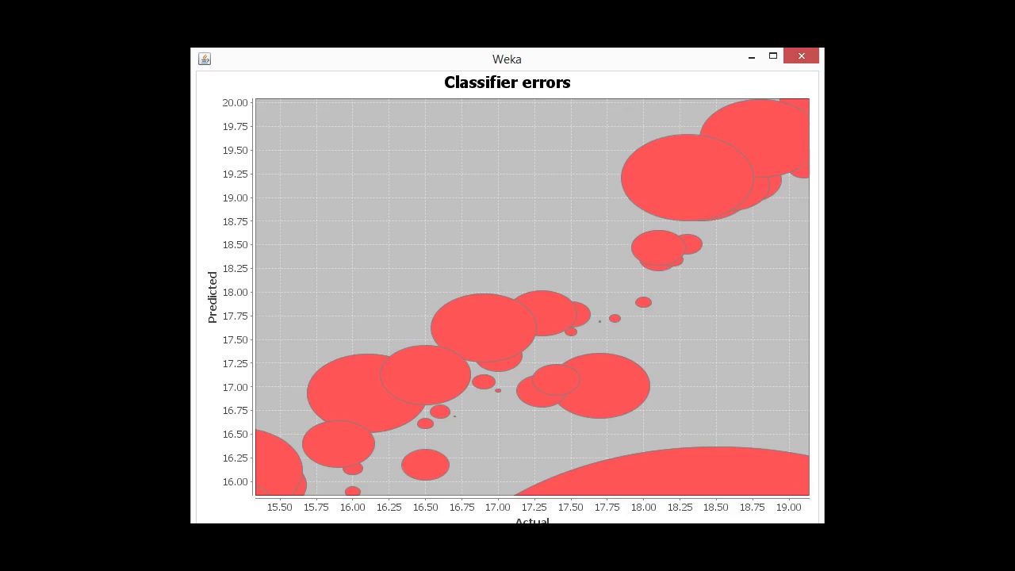
right_click(566, 398)
key(Escape)
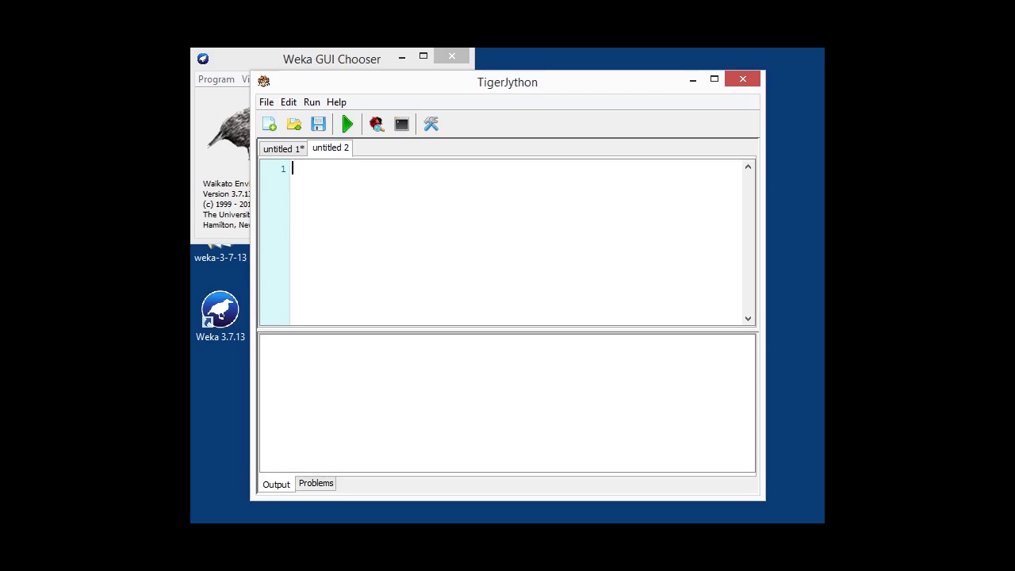
Paste eleven imports, highlighting NaiveBayes, ThresholdCurve and DefaultXYDataset, and move below them.
text(import weka.classifiers.Evaluation as Evaluation import weka.classifiers.bayes.NaiveBayes as NaiveBayes import weka.classifiers.evaluation.ThresholdCurve as ThresholdCurve import weka.core.converters.ConverterUtils.DataSource as DS import java.util.Random as Random import org.jfree.data.xy.DefaultXYDataset as DefaultXYDataset import org.jfree.chart.ChartFactory as ChartFactory import org.jfree.chart.plot.PlotOrientation as PlotOrientation import org.jfree.chart.ChartPanel as ChartPanel import javax.swing.JFrame as JFrame import os)
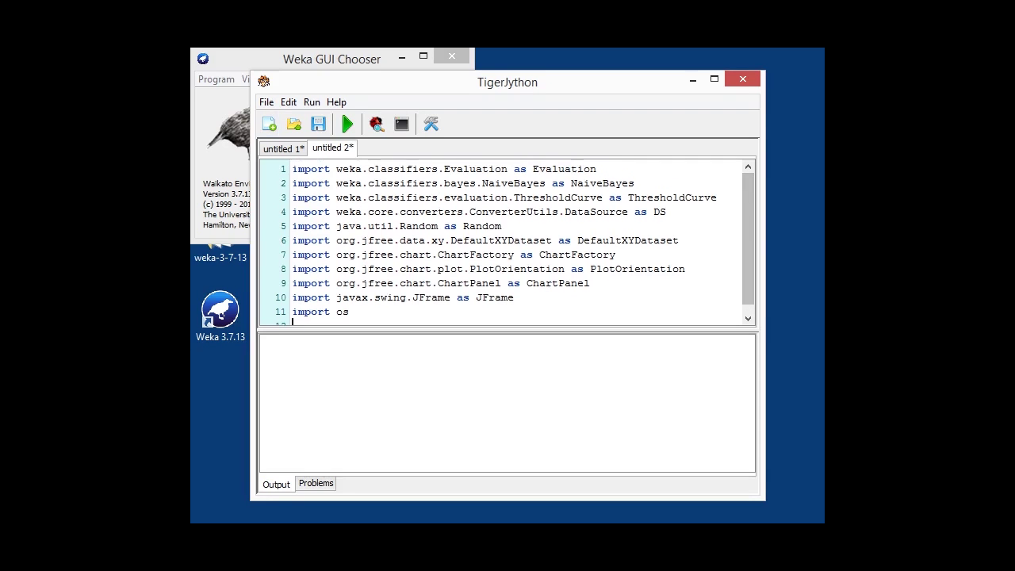
double_click(595, 183)
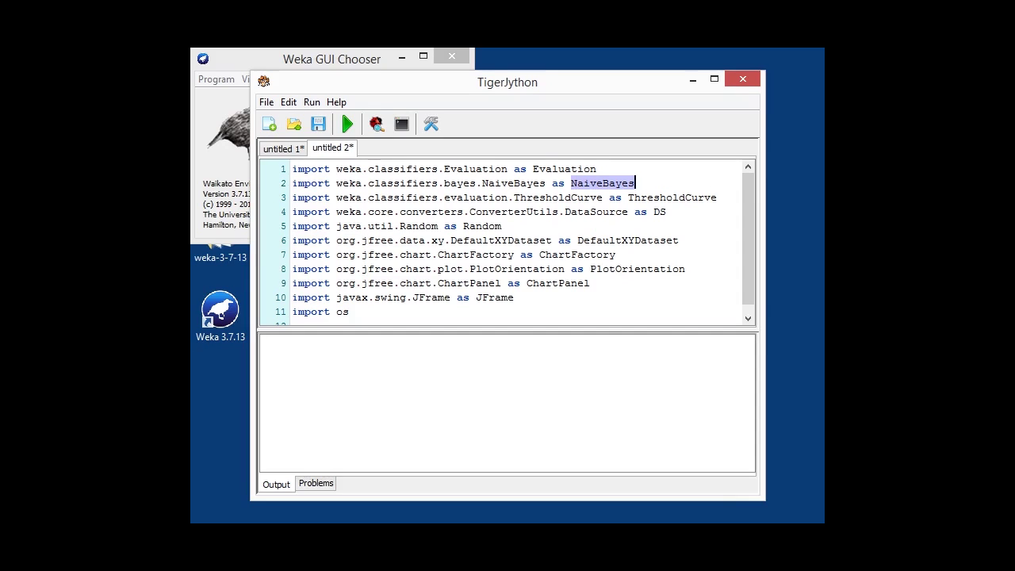
double_click(672, 197)
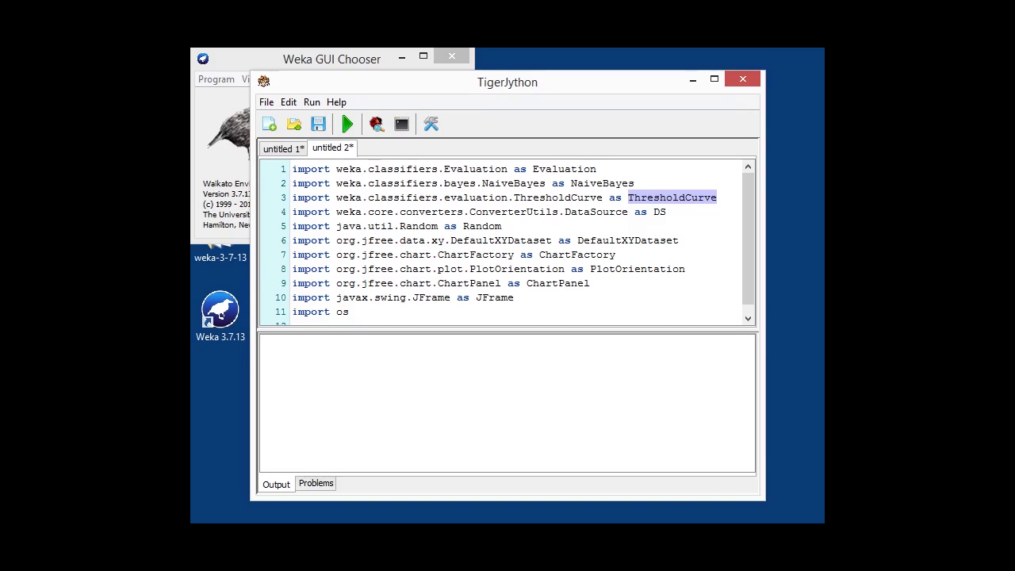
double_click(628, 240)
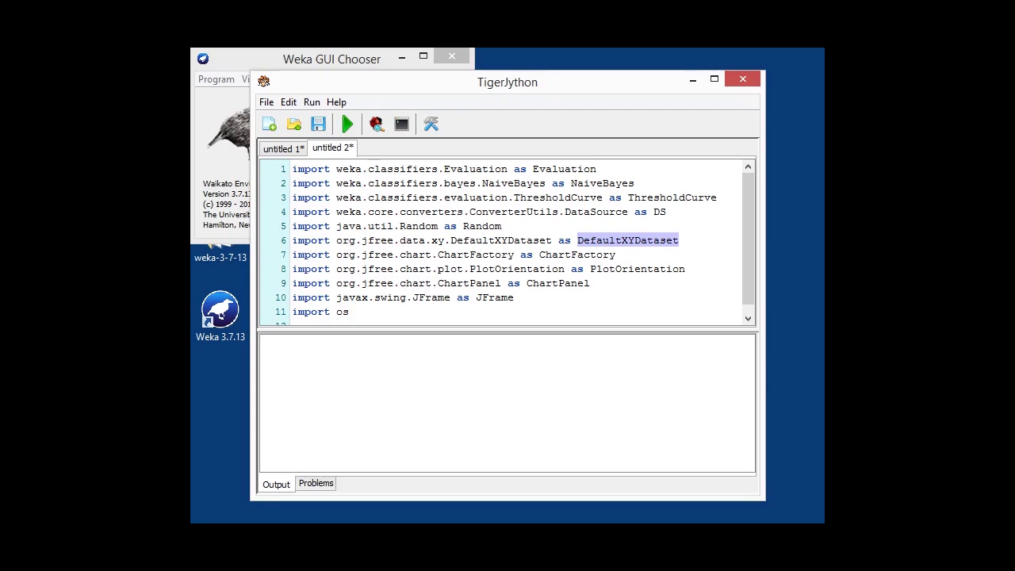
key(Down)
key(Down)
key(Down)
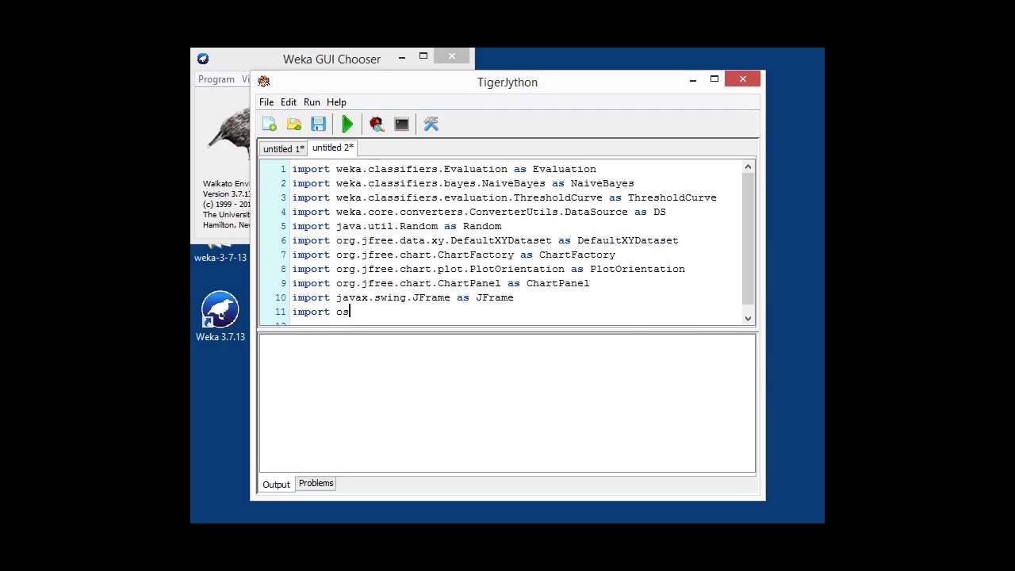
key(Down)
key(Down)
key(Down)
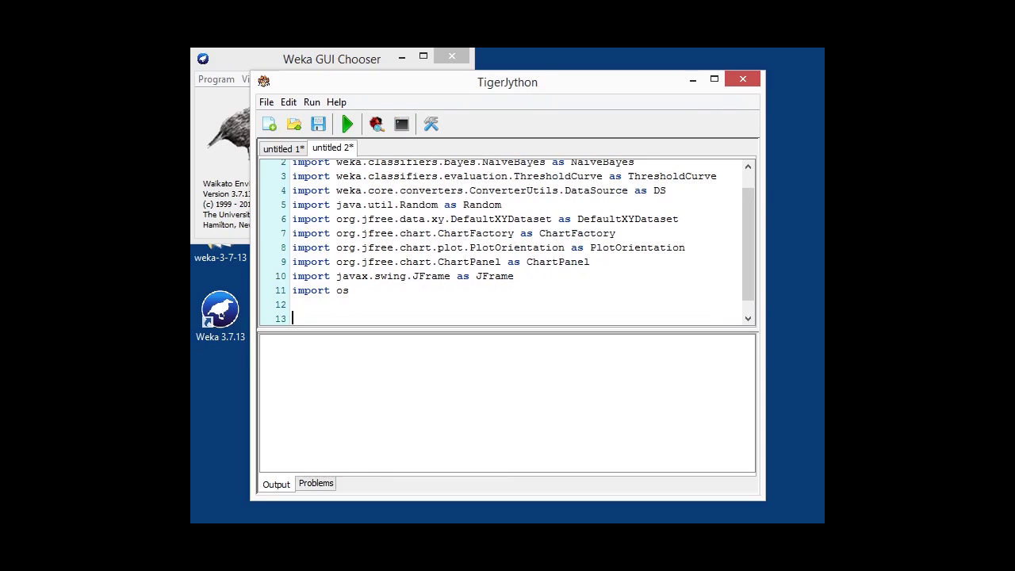
Load balance-scale.arff, set its class index, and create cls = NaiveBayes().
key(ctrl+v)
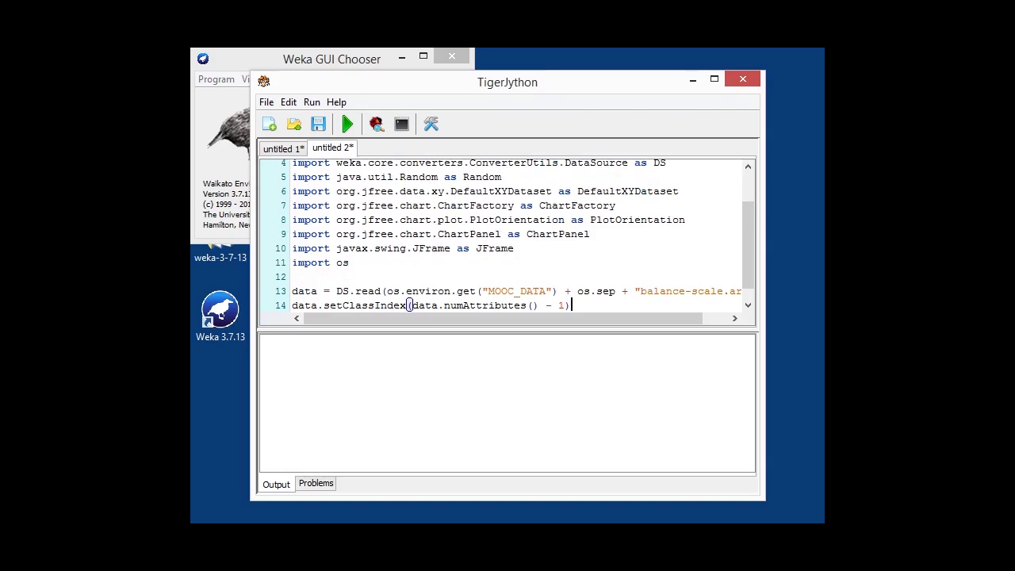
key(Return)
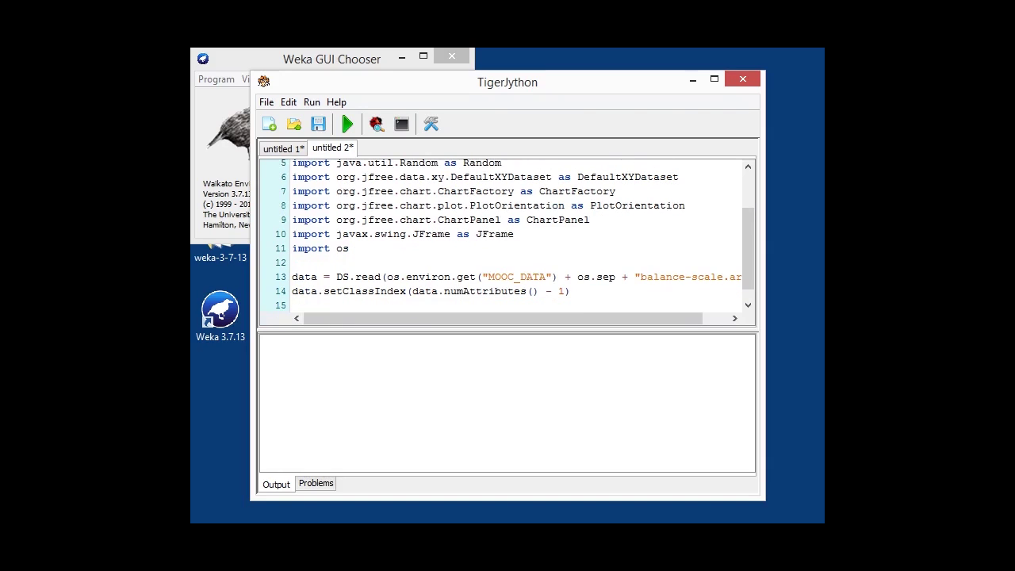
scroll(512, 238, right, 1)
scroll(512, 238, right, 1)
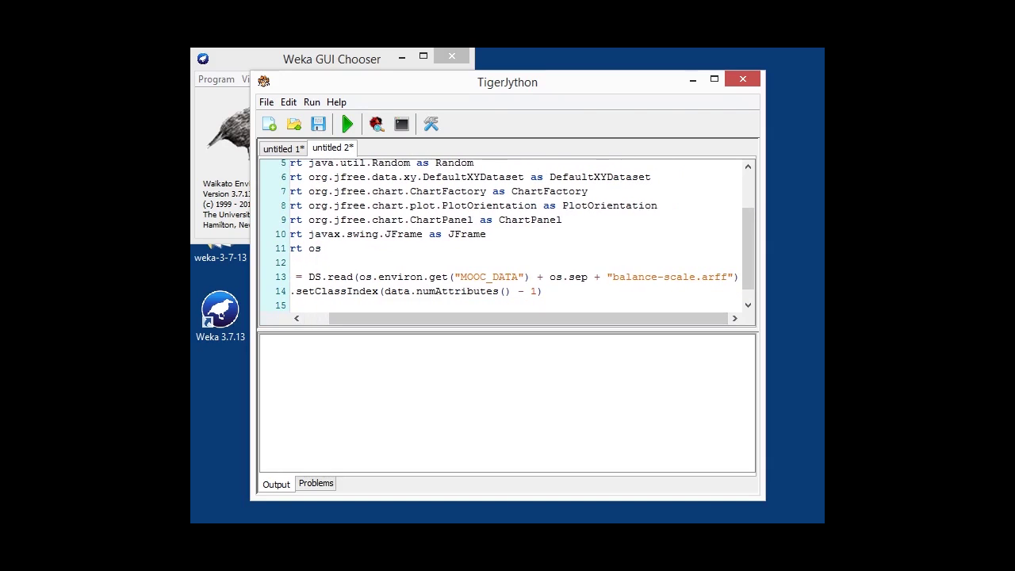
scroll(516, 241, left, 1)
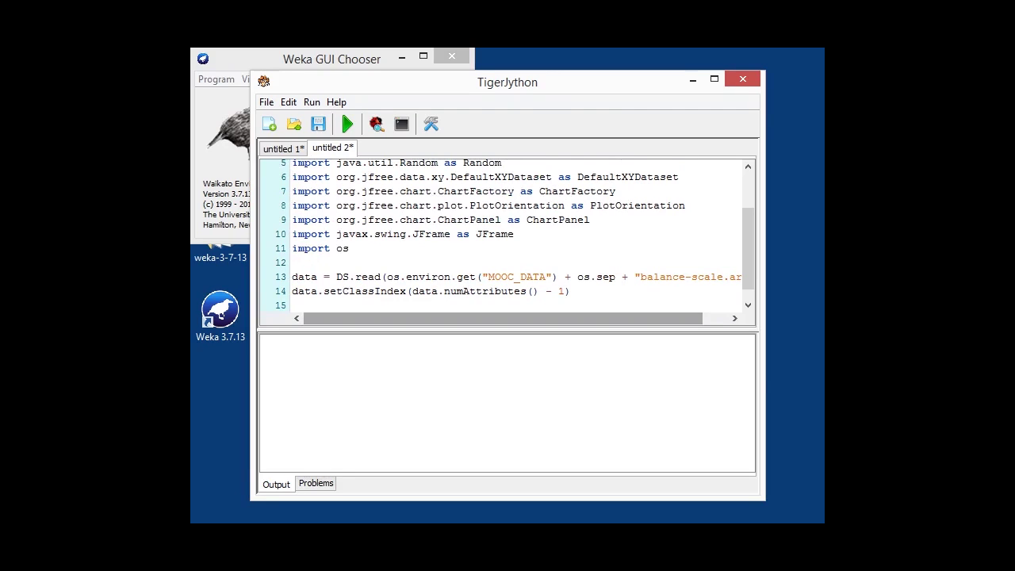
key(Return)
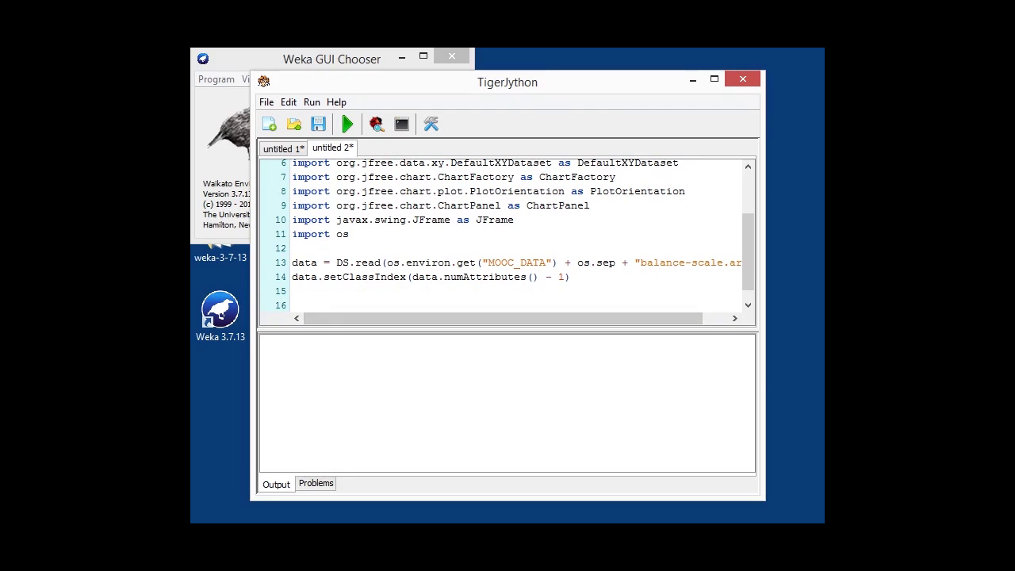
text(cls = NaiveBayes())
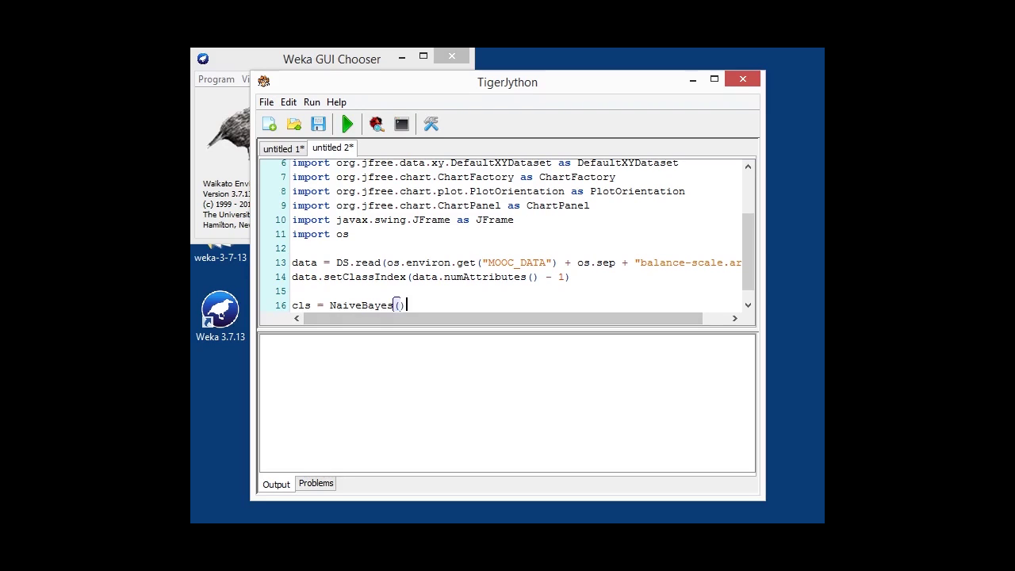
key(Return)
key(Return)
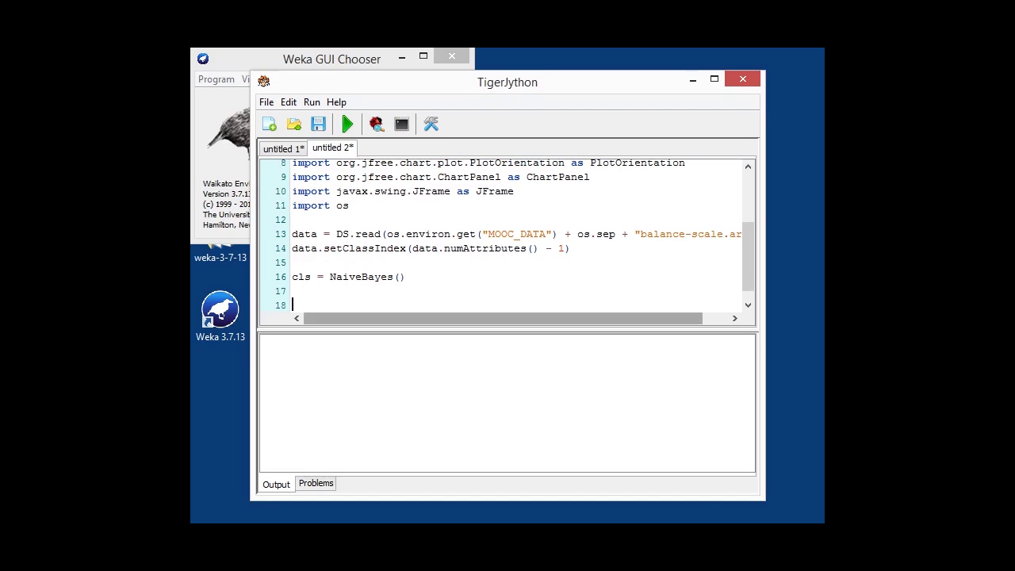
Add the 10-fold cross-validation Evaluation lines and an empty DefaultXYDataset named plotdata.
text(evl = Evaluation(data) evl.crossValidateModel(cls, data, 10, Random(1)))
key(Return)
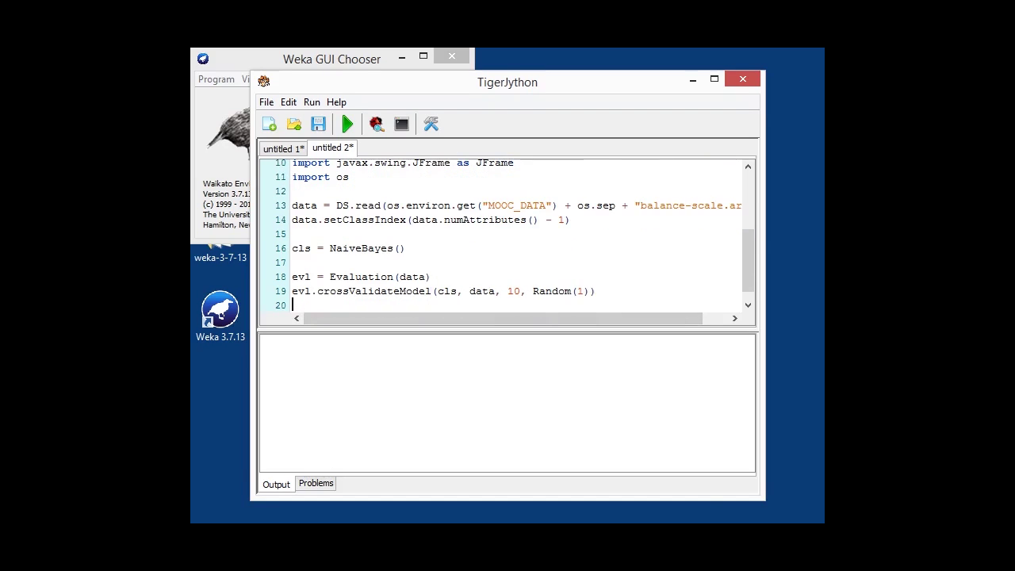
key(Return)
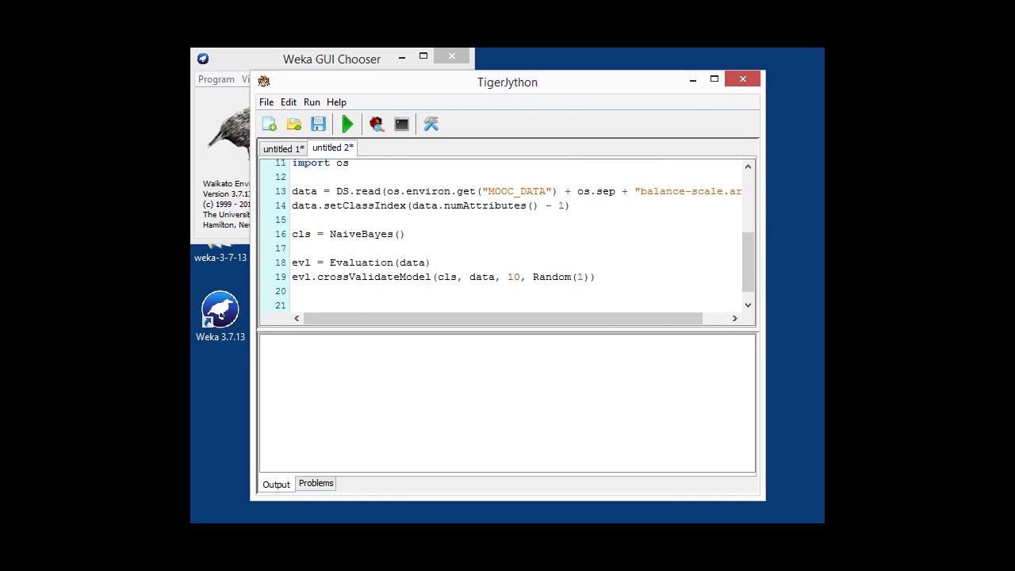
text(plotdata = DefaultXYDataset())
key(Return)
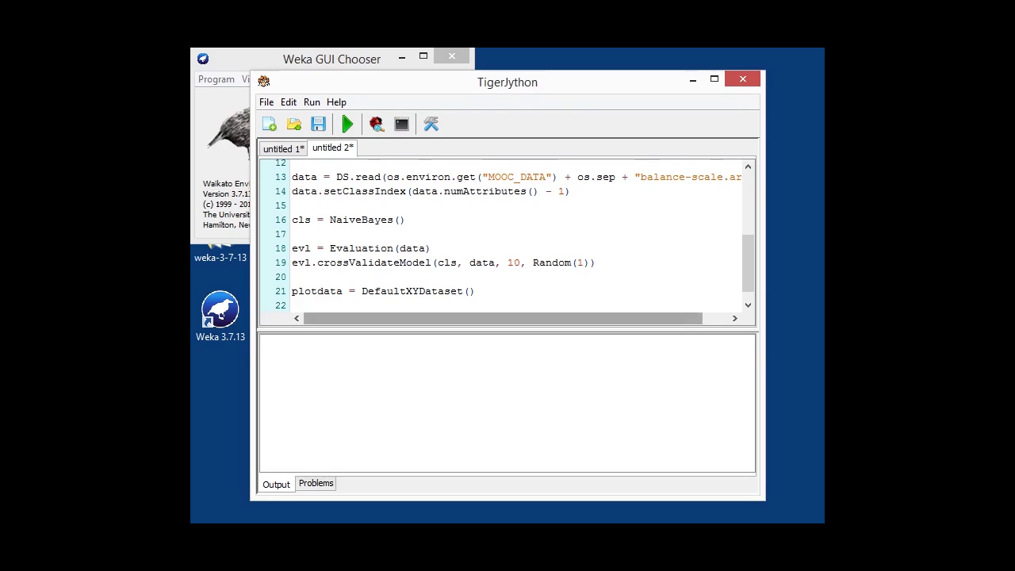
Add 'for classIndex in range(data.classAttribute().numValues()):' containing the ThresholdCurve and getCurve lines.
text(for classIndex in range(data.classAttribute().numValues()):)
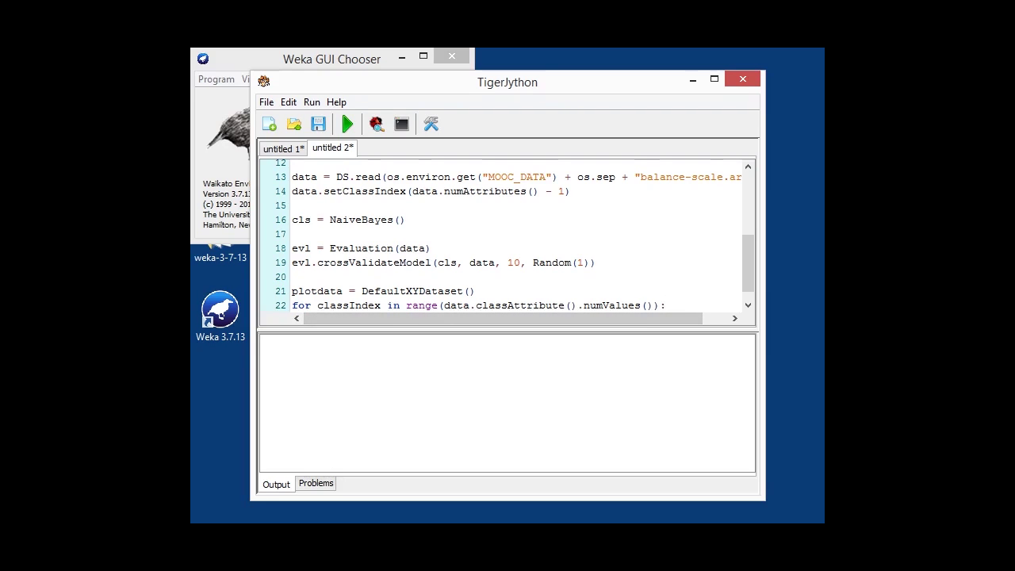
double_click(348, 305)
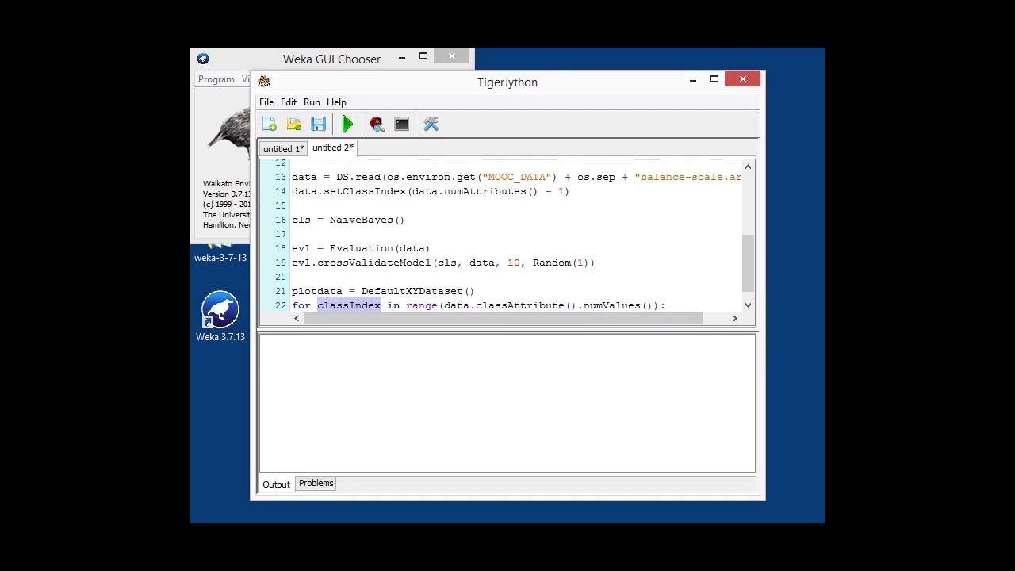
key(End)
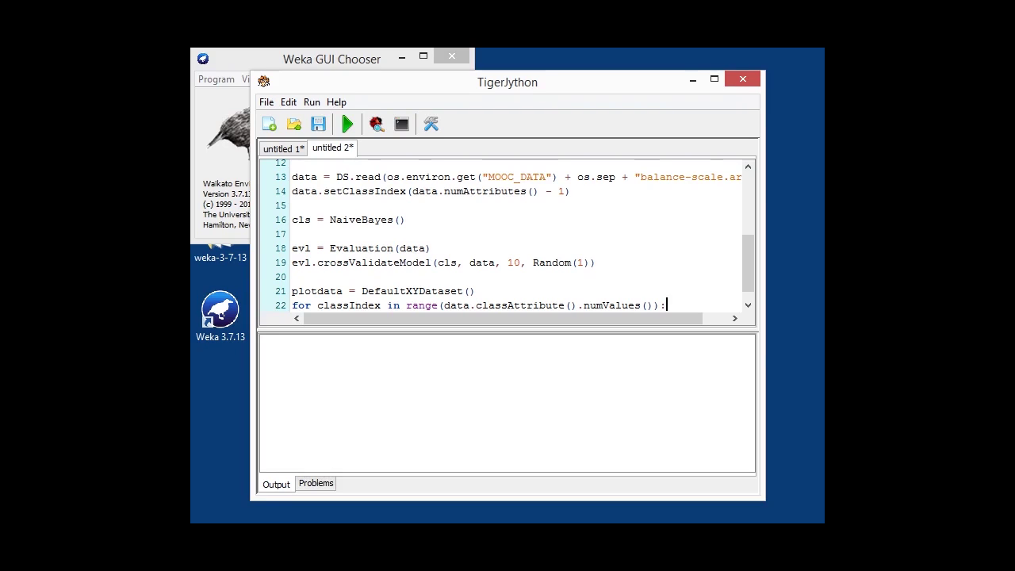
key(Return)
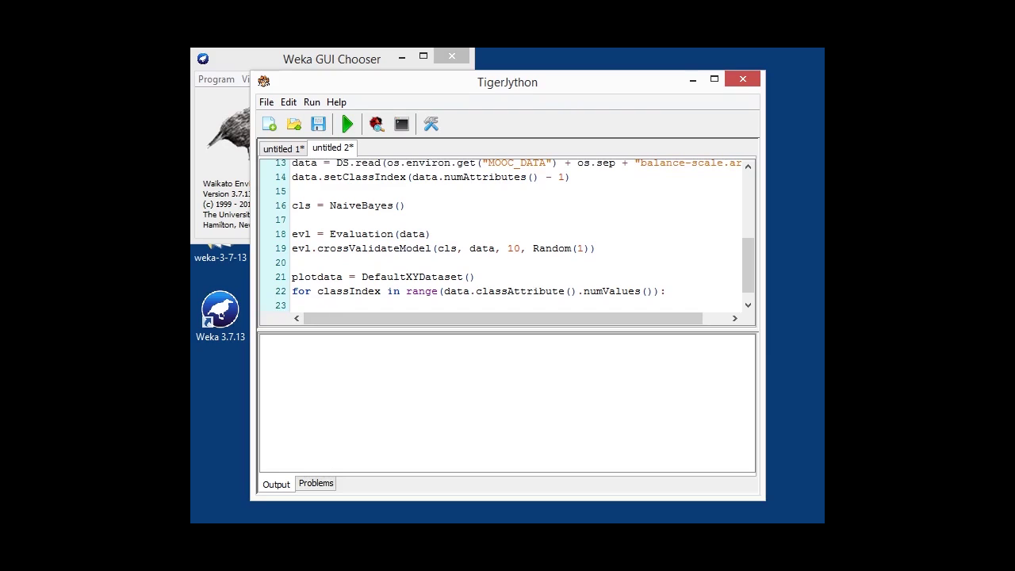
text(tc = ThresholdCurve()     curve = tc.getCurve(evl.predictions(), classIndex))
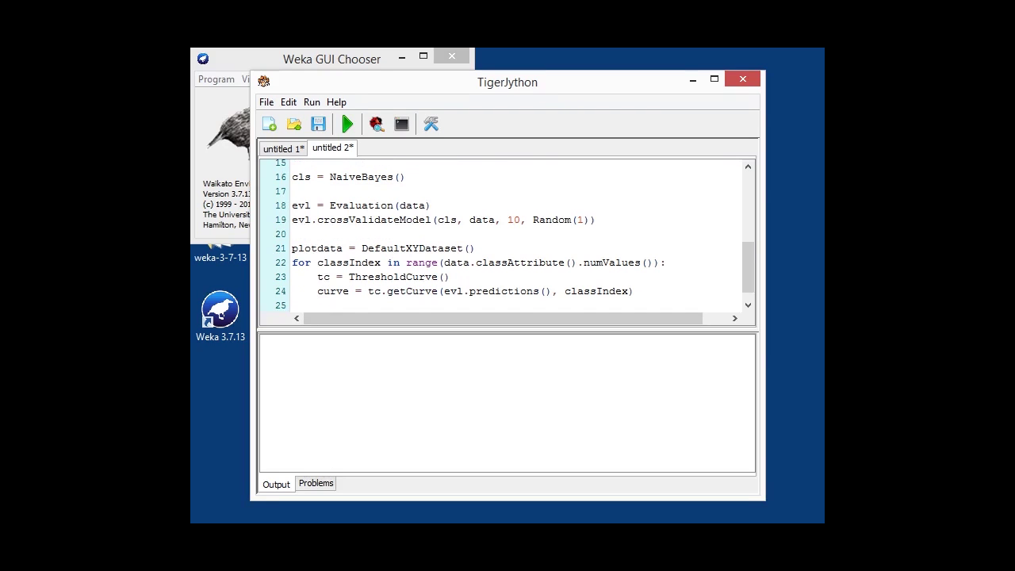
Review the getCurve line's ThresholdCurve, predictions and classIndex arguments on line 24.
double_click(369, 276)
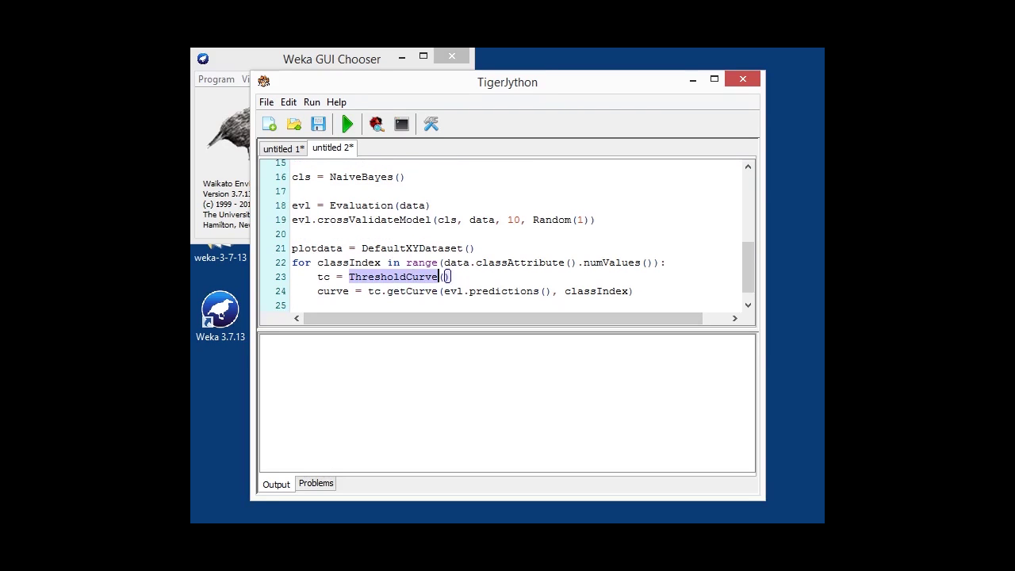
click(473, 291)
double_click(496, 291)
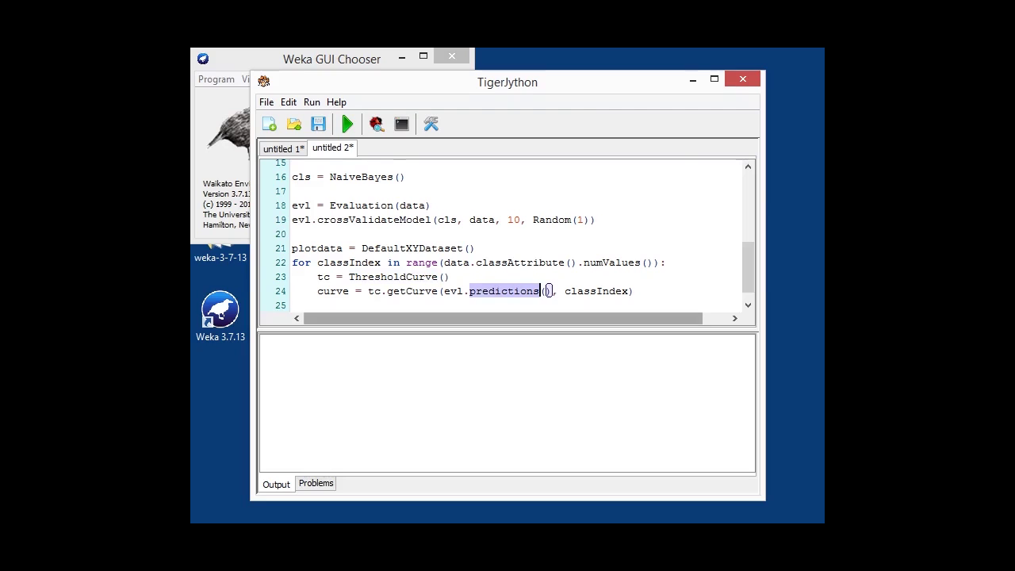
double_click(607, 291)
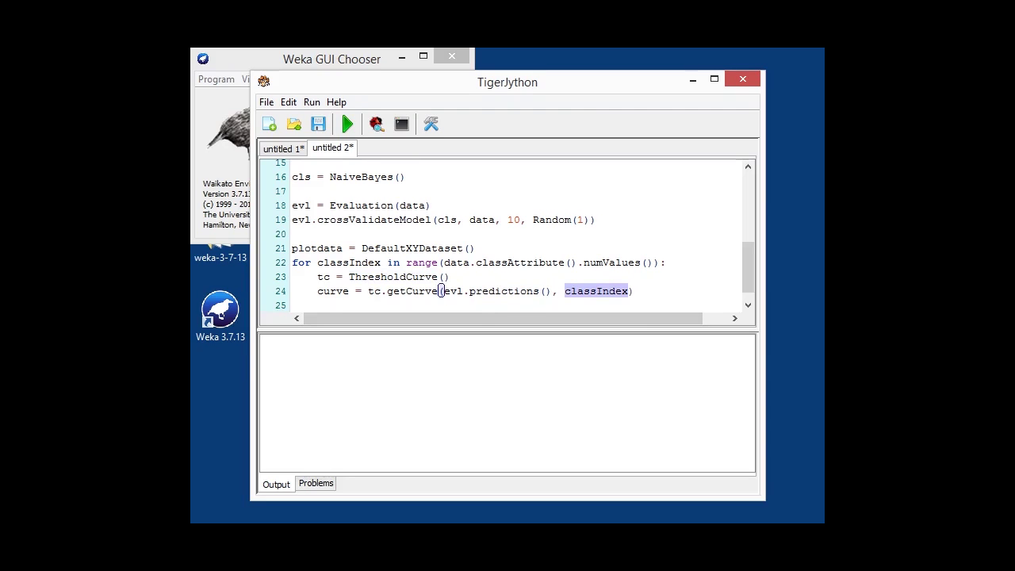
key(End)
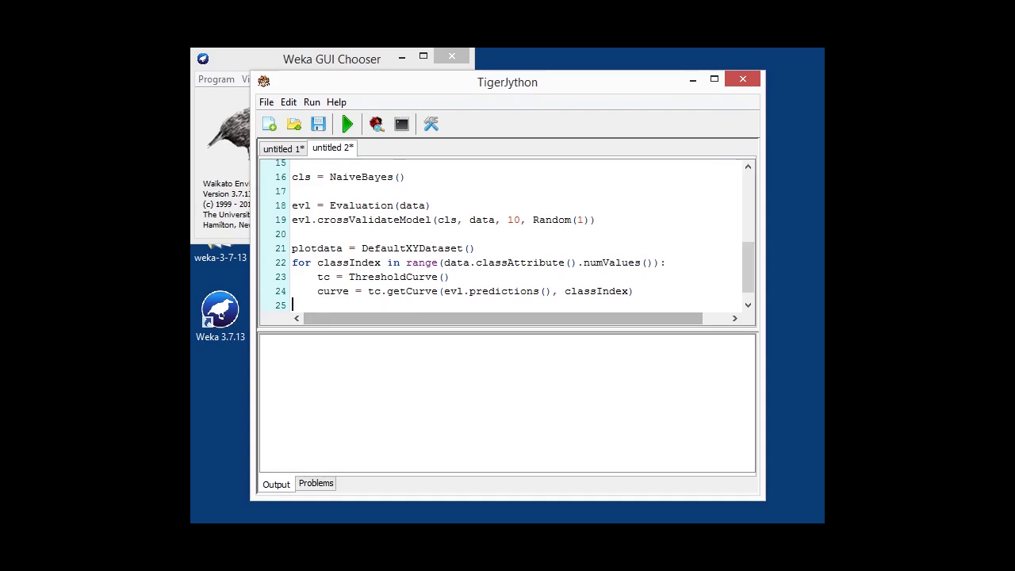
Insert fpr and tpr lines reading the curve's False and True Positive Rate arrays.
key(ctrl+v)
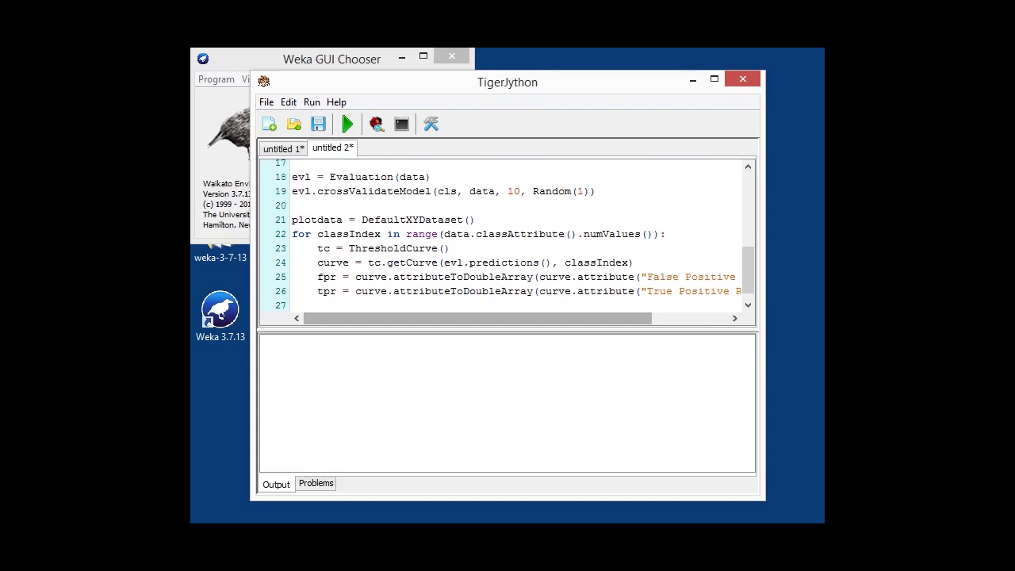
double_click(333, 262)
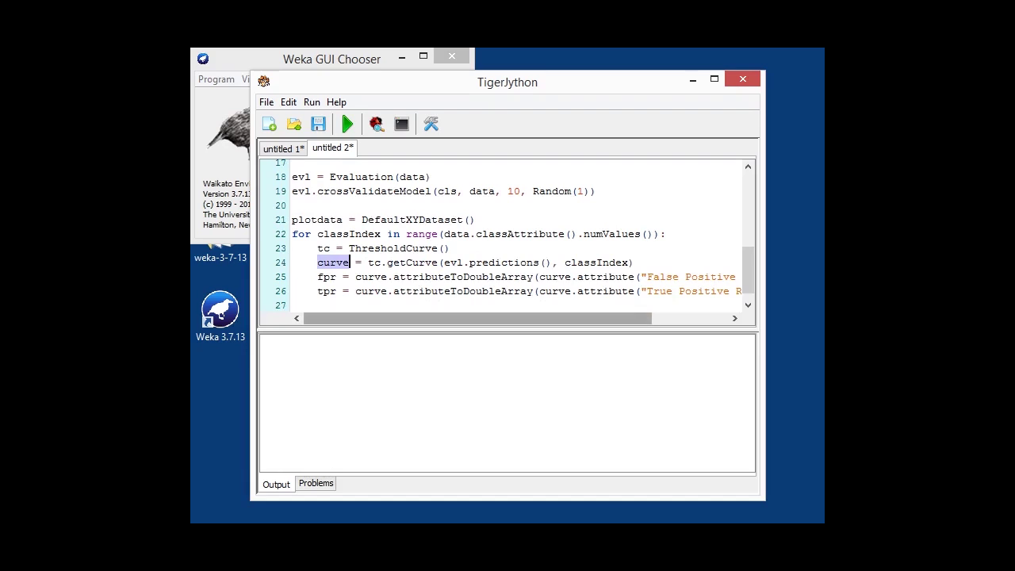
mouse_move(475, 318)
mouse_down()
mouse_move(506, 318)
mouse_move(477, 318)
mouse_up()
double_click(326, 277)
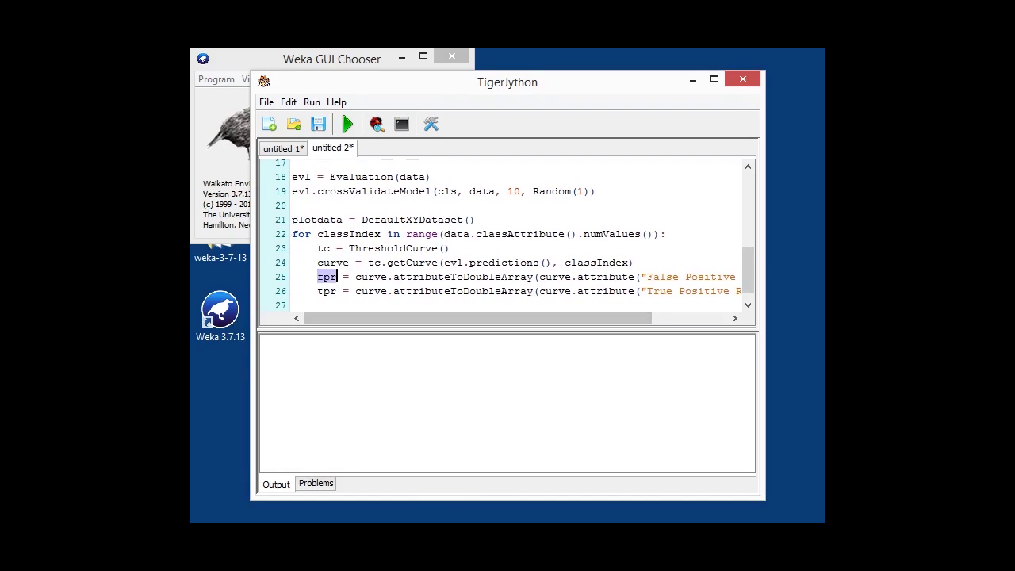
drag(476, 318, 548, 317)
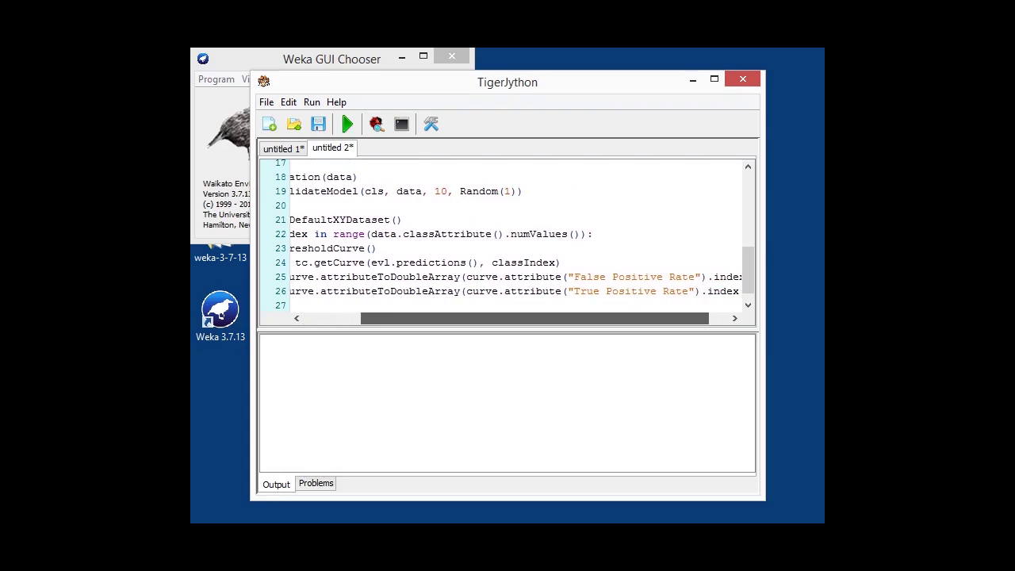
drag(556, 277, 676, 276)
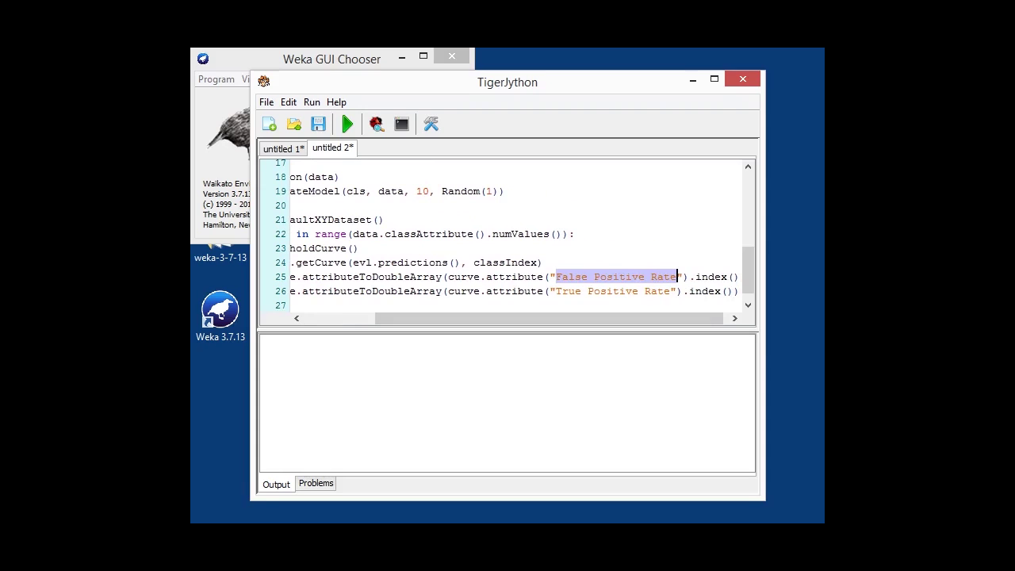
drag(555, 291, 670, 291)
drag(548, 318, 477, 318)
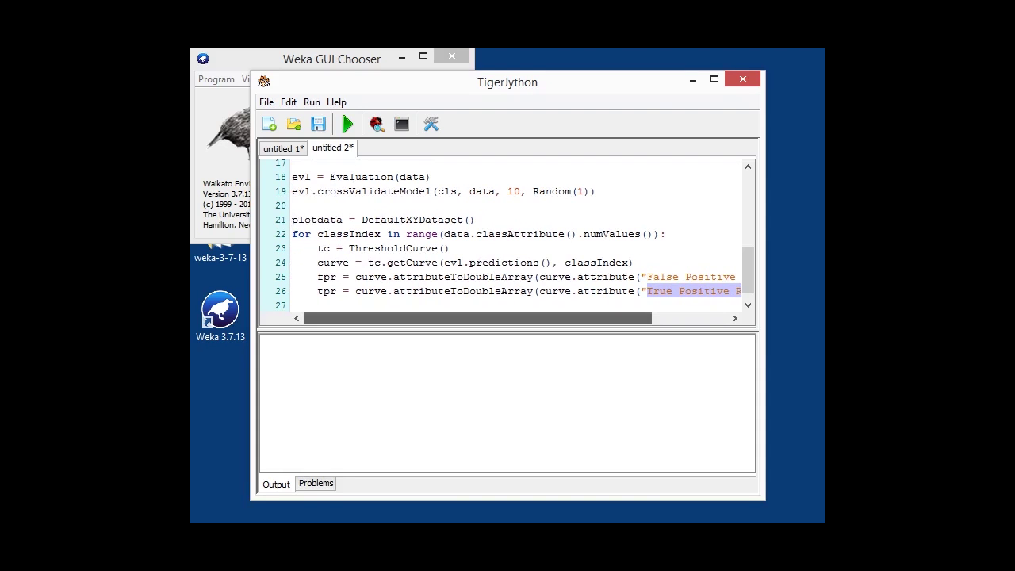
click(292, 305)
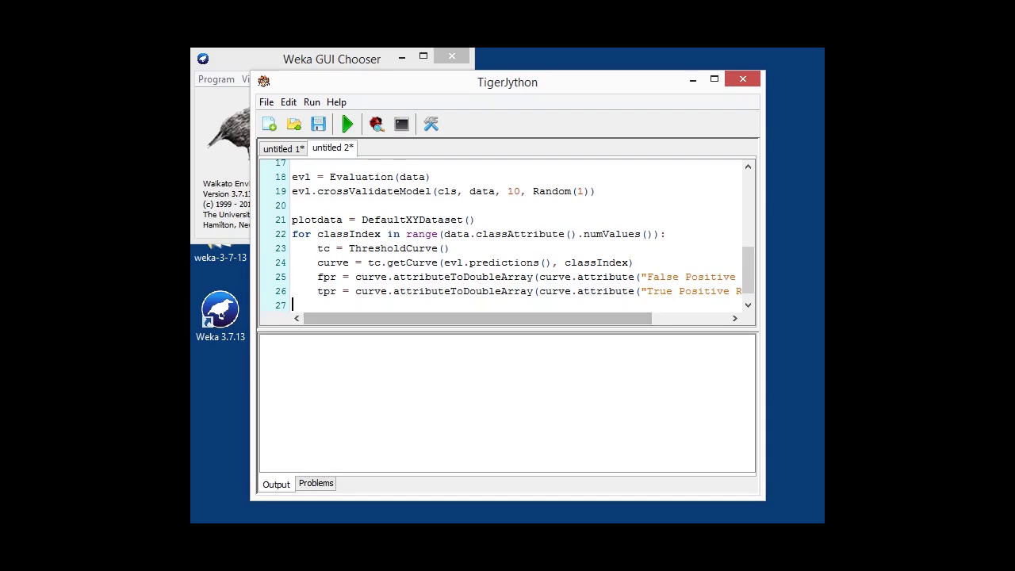
Add a plotdata.addSeries block per class, labelled with class value and getROCArea AUC.
text(plotdata.addSeries(\         data.classAttribute().value(classIndex) \         + " [AUC: " + str(ThresholdCurve.getROCArea(curve)) + "]", \         [fpr, tpr]))
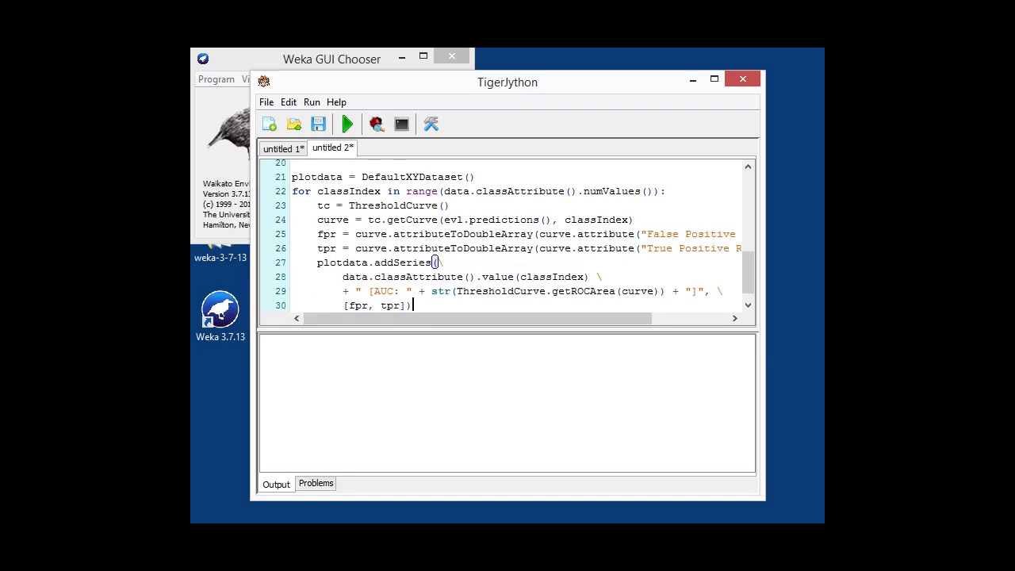
scroll(507, 238, right, 3)
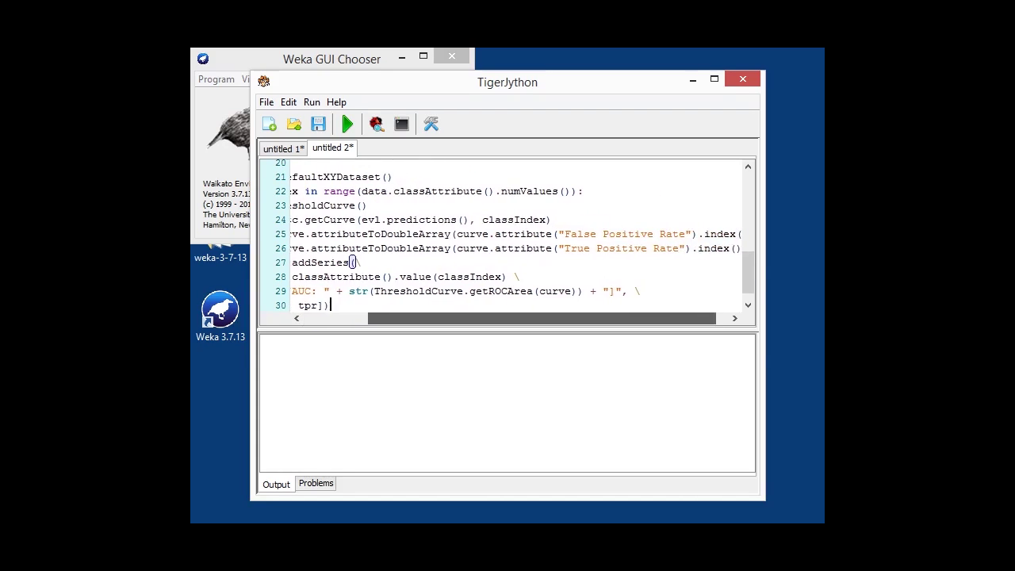
scroll(507, 238, left, 3)
click(644, 291)
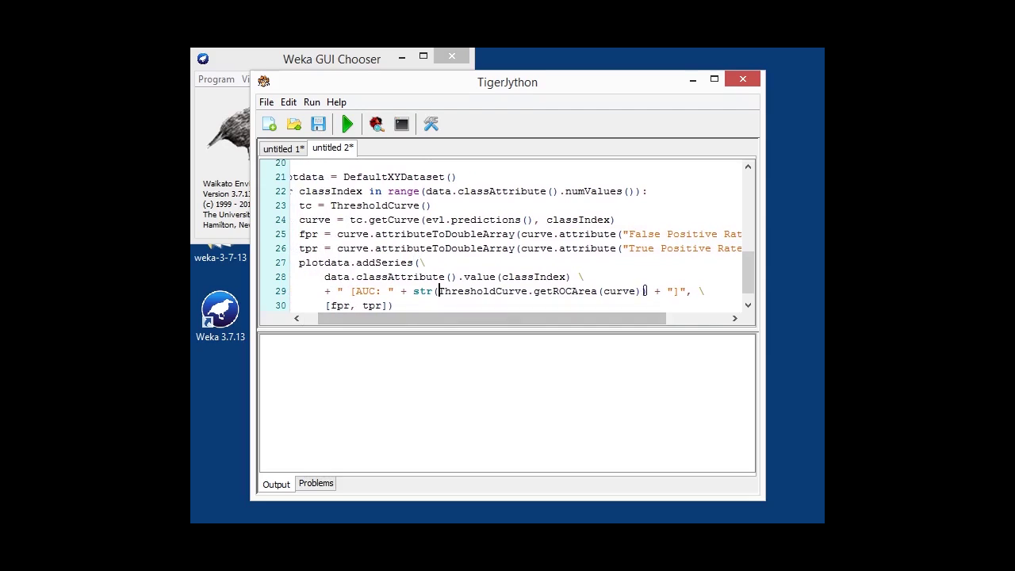
drag(439, 291, 640, 291)
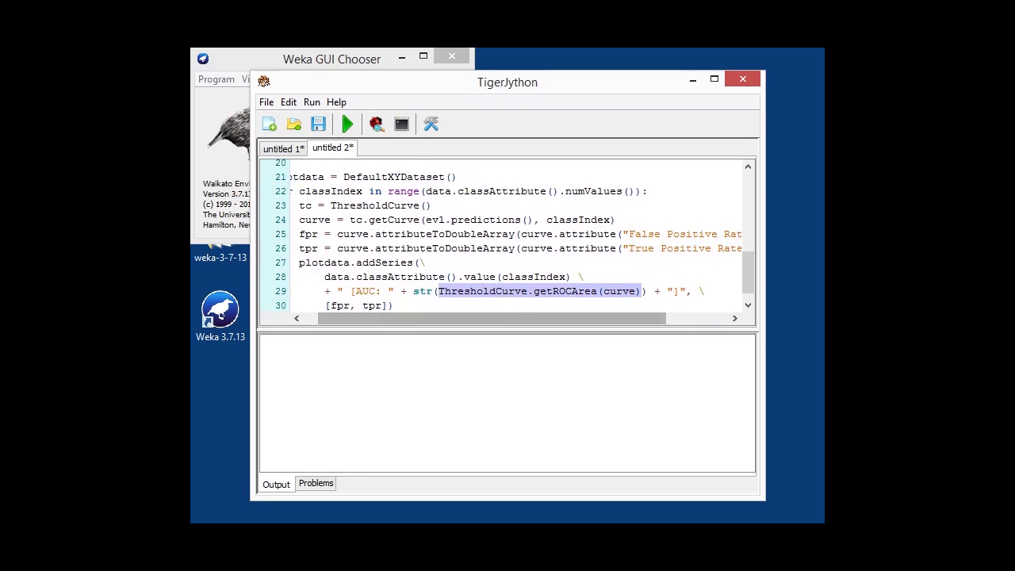
key(ctrl+End)
key(Return)
key(BackSpace)
key(BackSpace)
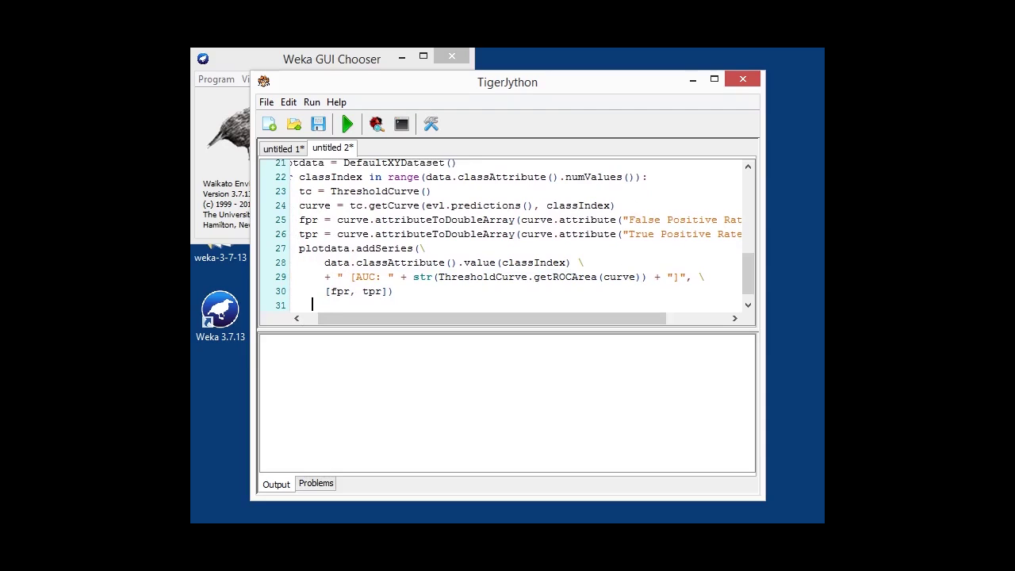
key(BackSpace)
key(BackSpace)
key(BackSpace)
key(BackSpace)
key(BackSpace)
key(BackSpace)
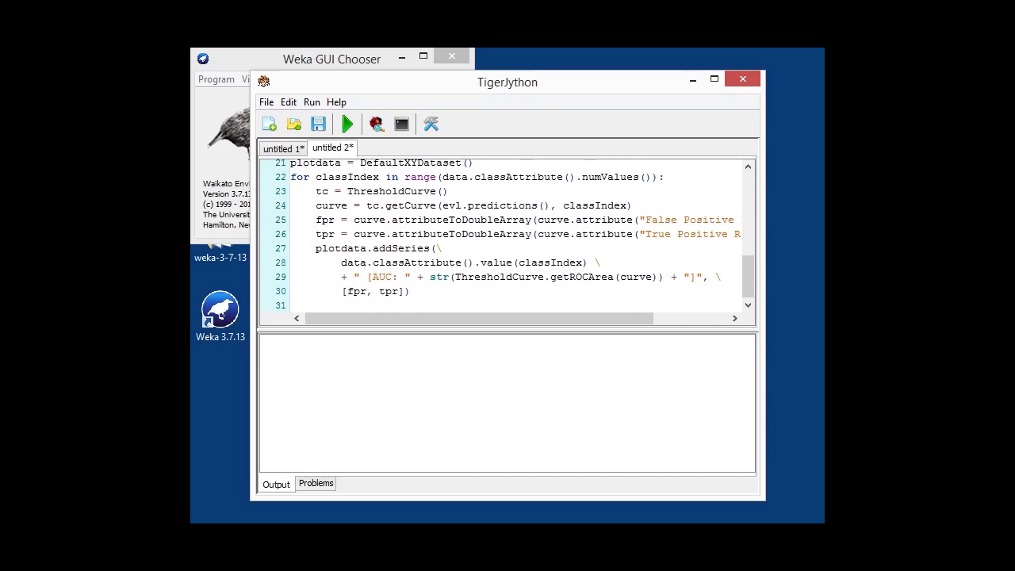
key(Return)
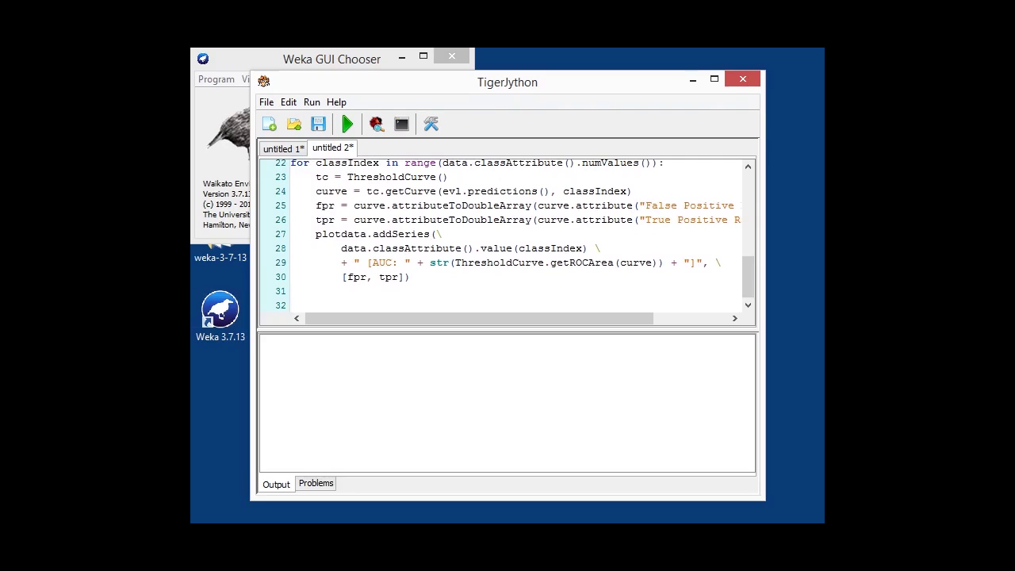
Add the createXYLineChart call with False and True Positive Rate axis labels.
text(plot = ChartFactory.createXYLineChart(\     "ROC - NB on " + data.relationName(), \     "False Positive Rate", "True Positive Rate", \     plotdata, PlotOrientation.VERTICAL, True, True, True))
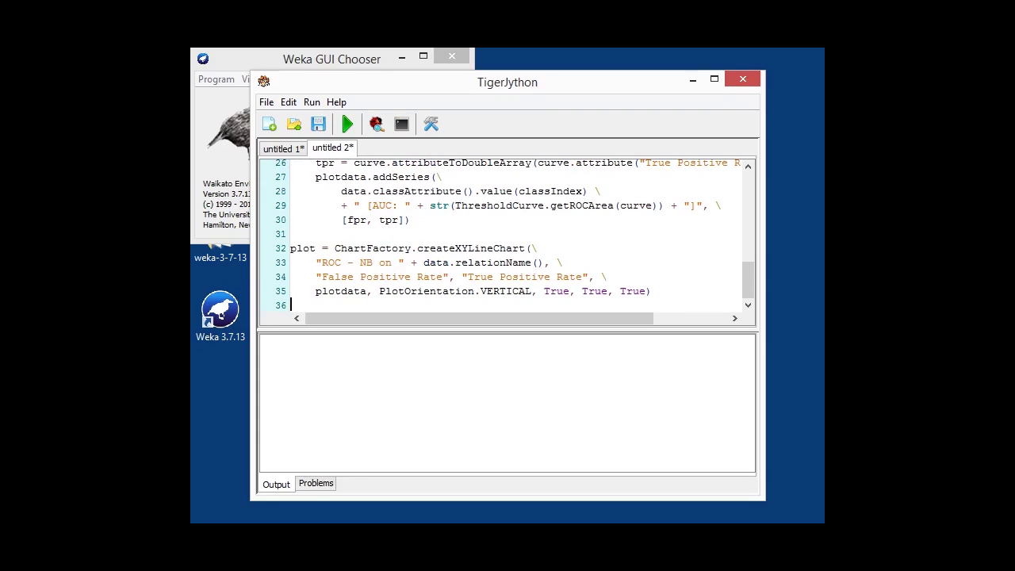
drag(315, 277, 450, 277)
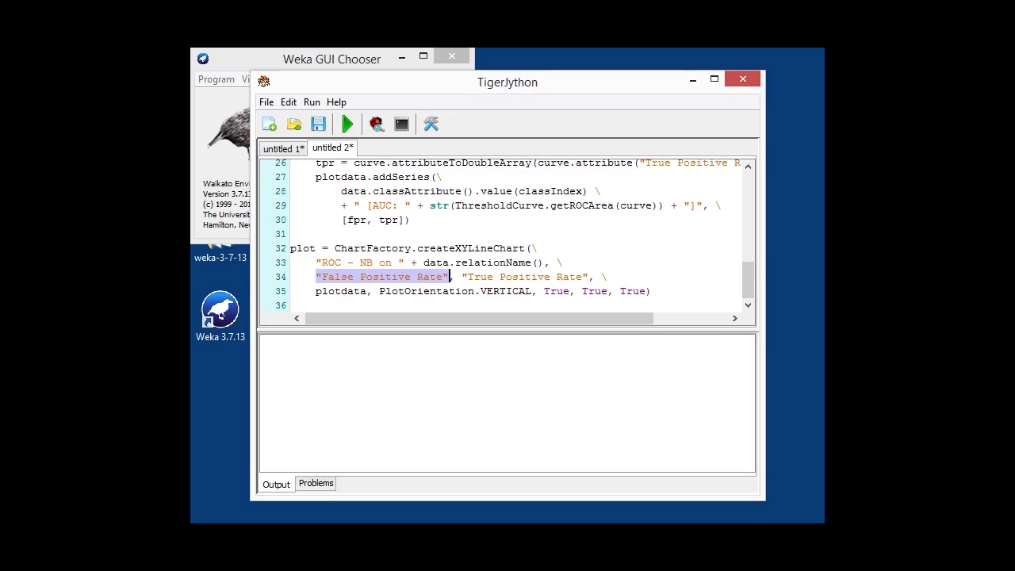
drag(454, 277, 589, 277)
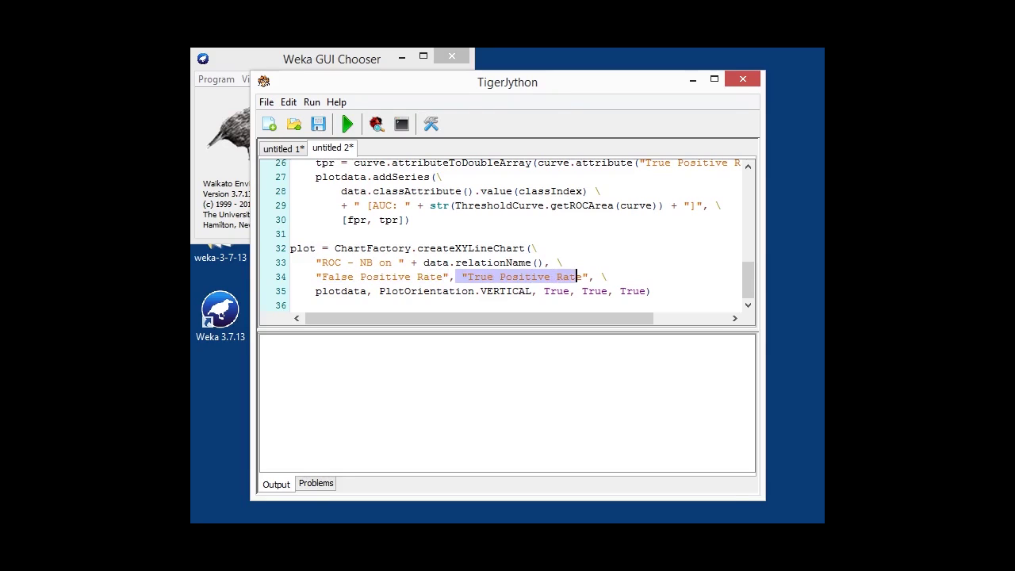
Add JFrame code showing the chart in an 800x600 window titled Weka.
key(ctrl+End)
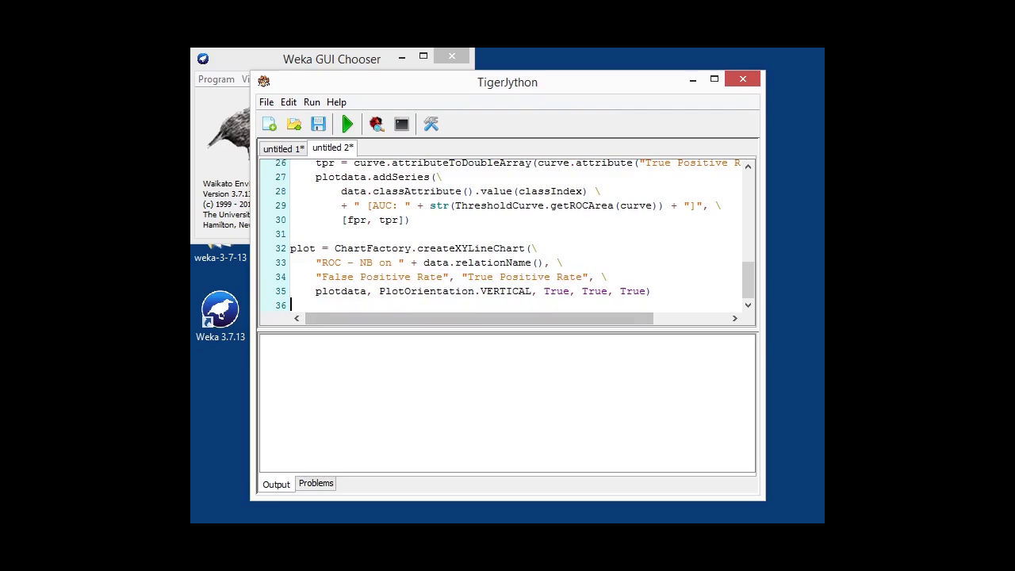
key(Return)
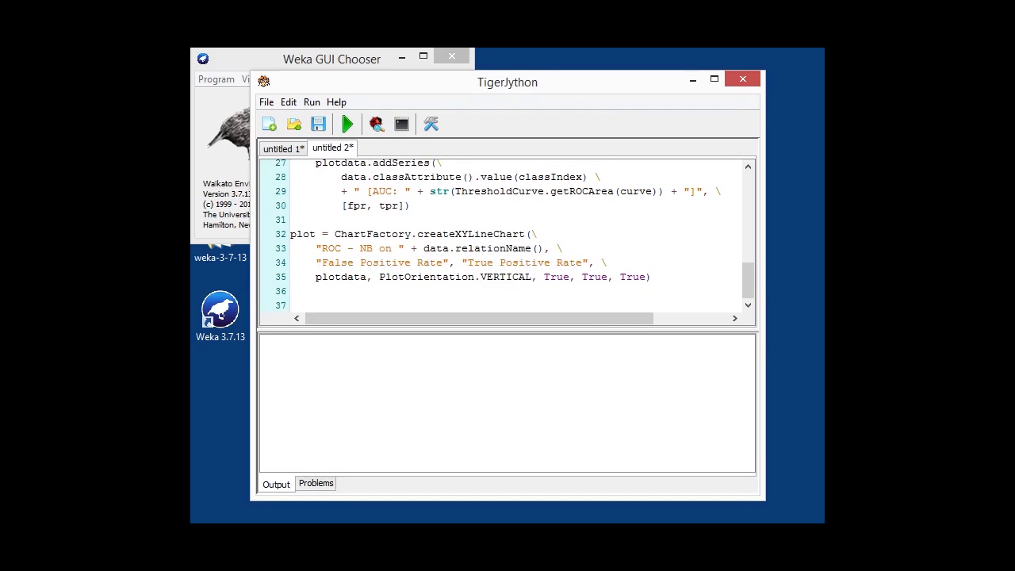
text(frame = JFrame() frame.setTitle("Weka") frame.setSize(800, 600) frame.setLocationRelativeTo(None) frame.getContentPane().add(ChartPanel(plot)) frame.setVisible(True))
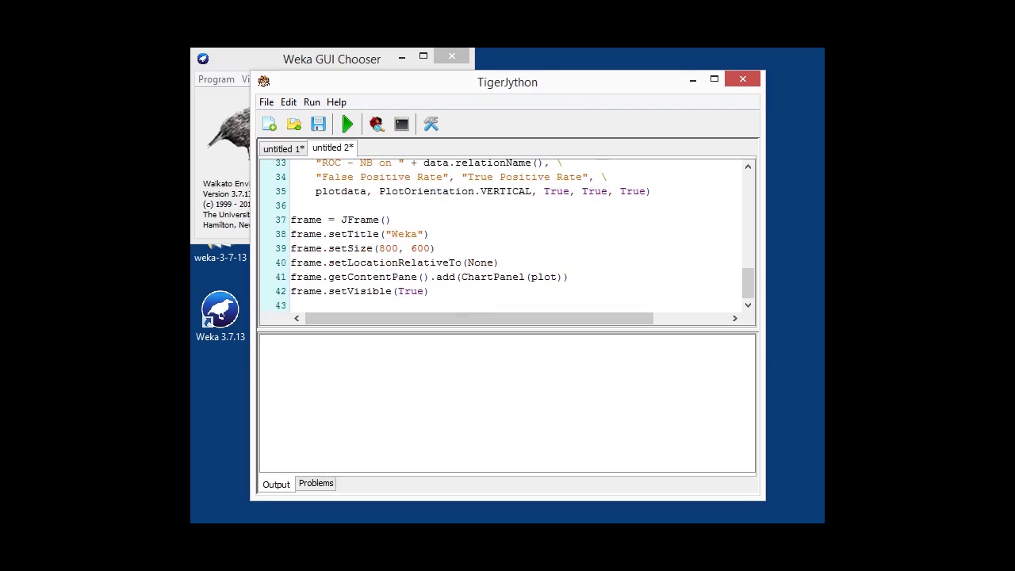
Run the script to display the ROC - NB on balance-scale chart.
click(347, 124)
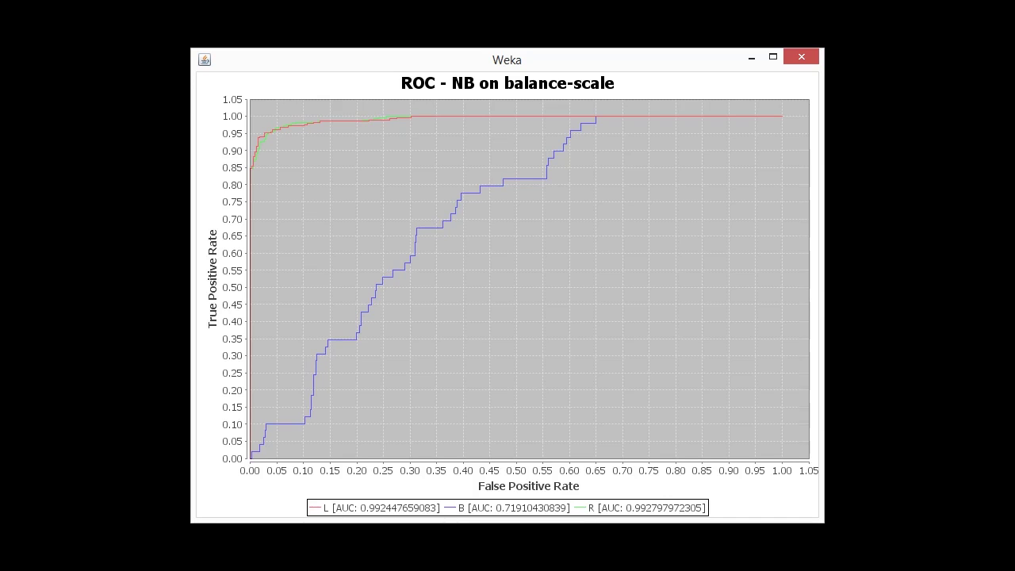
Close the ROC chart and add iris.arff loading with class set below the J48 imports.
key(alt+F4)
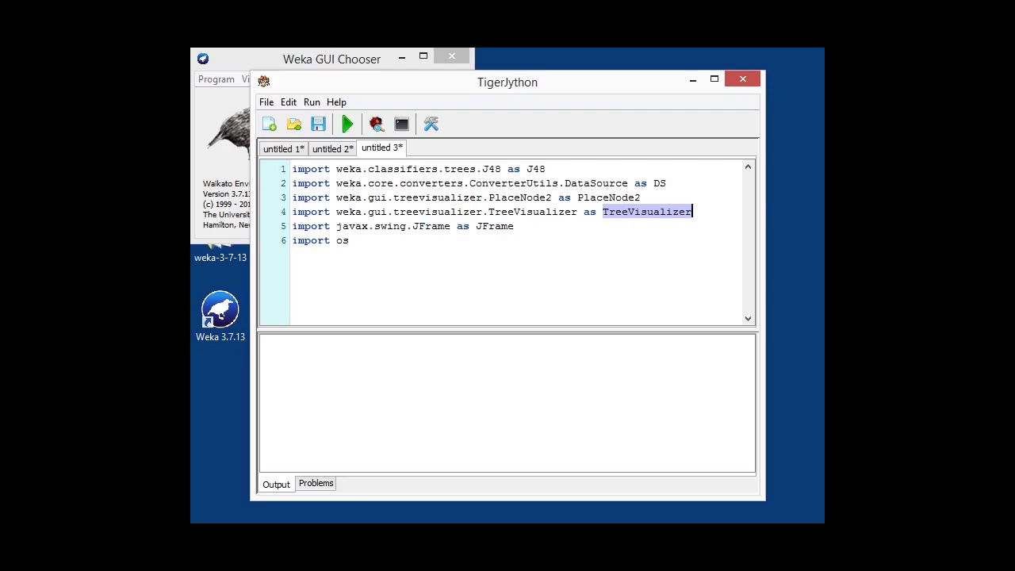
key(ctrl+End)
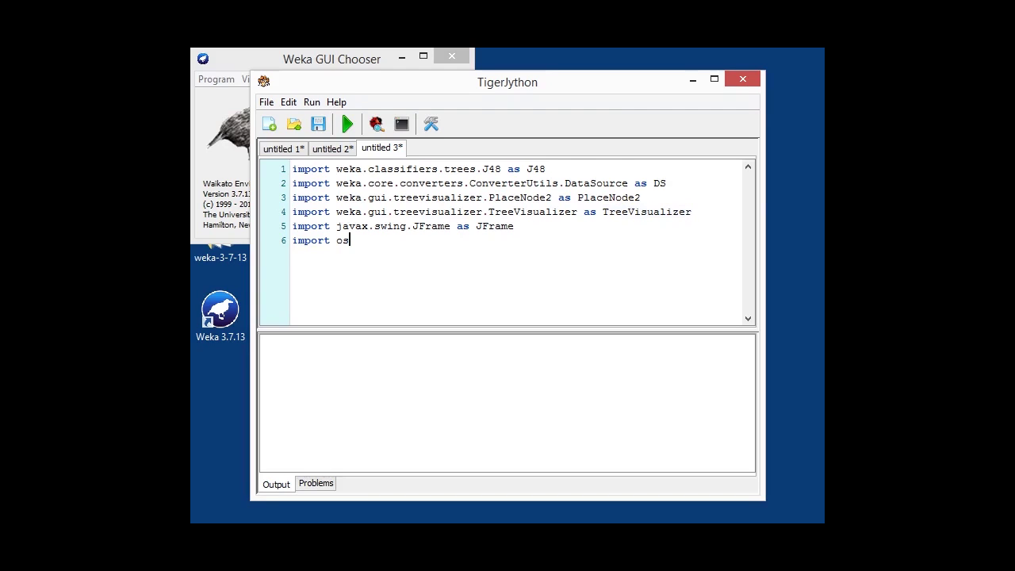
key(Return)
text(data = DS.read(os.environ.get("MOOC_DATA") + os.sep + "iris.arff") data.setClassIndex(data.numAttributes() - 1))
key(Return)
key(Return)
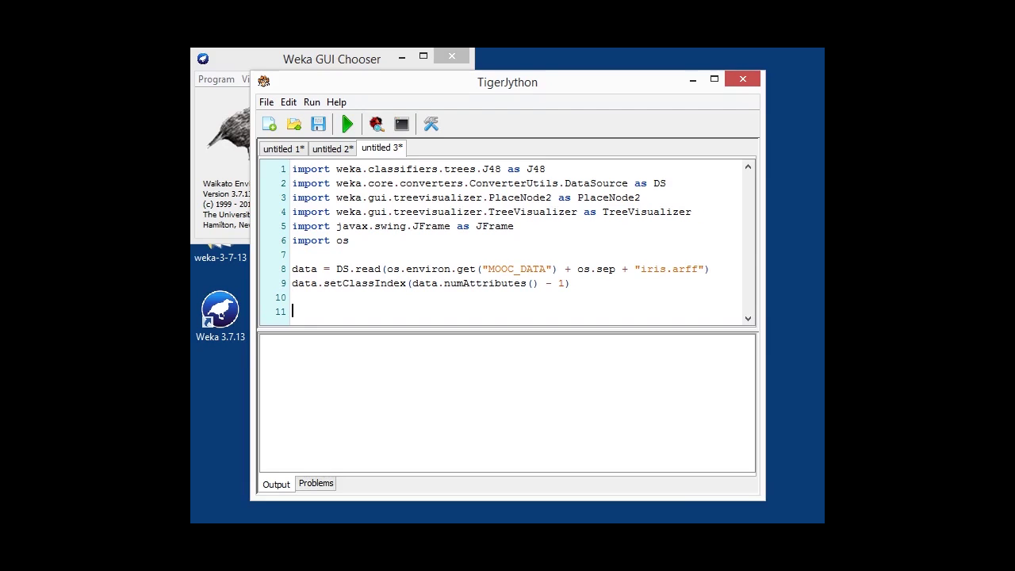
Add an unpruned J48 (-U) classifier, build it, and create a TreeVisualizer.
text(cls = J48() cls.setOptions(["-U"]))
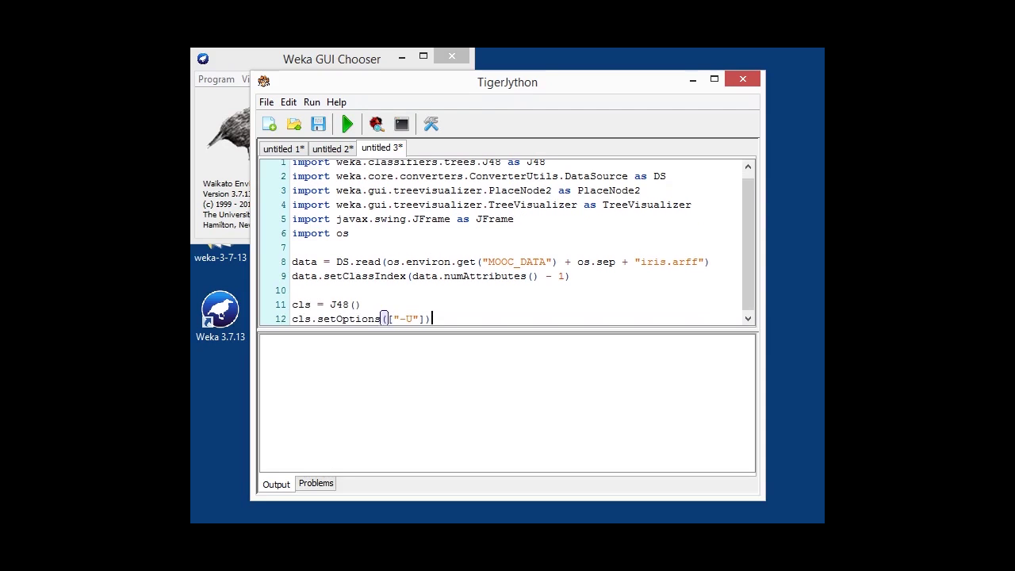
key(Return)
key(Return)
text(cls.buildClassifier(data))
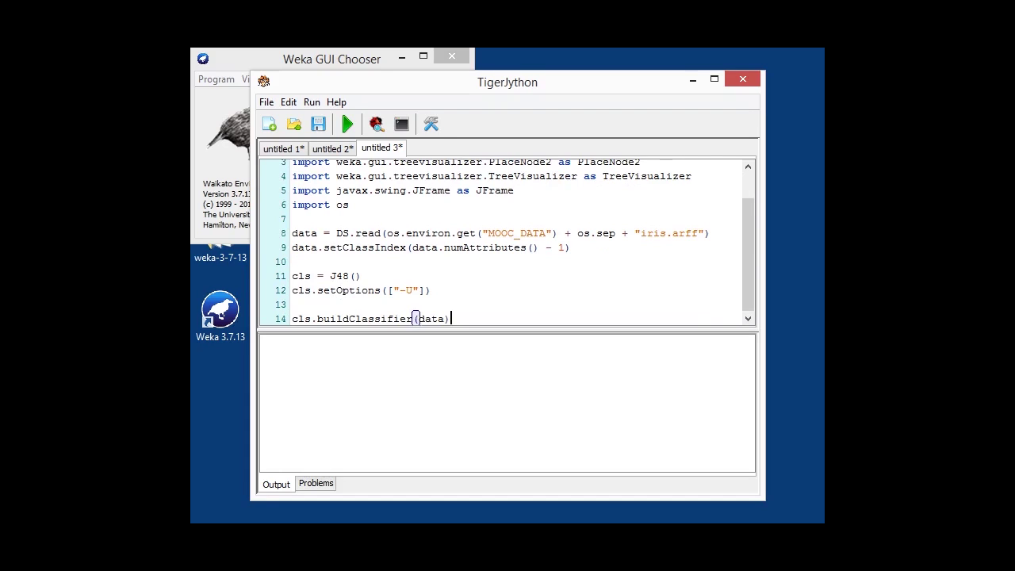
key(Return)
key(Return)
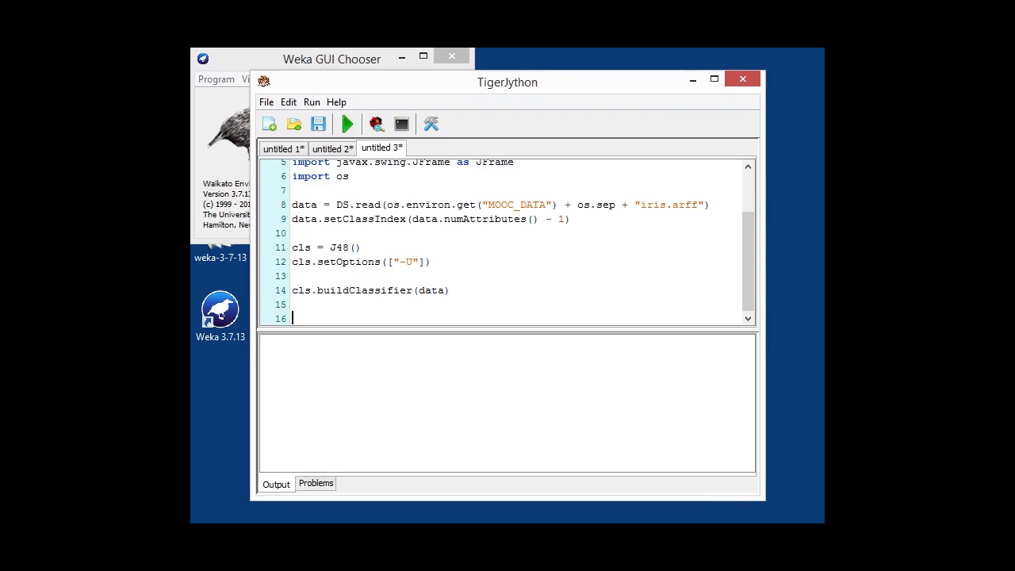
text(tv = TreeVisualizer(None, cls.graph(), PlaceNode2()))
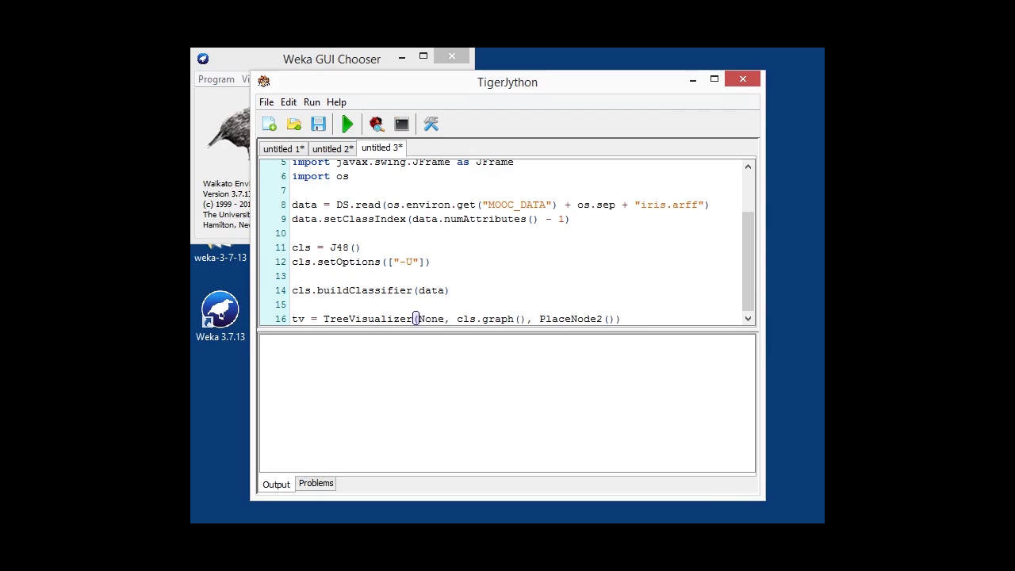
Insert JFrame code showing the tree visualizer in an 800x600 window.
key(Return)
double_click(498, 304)
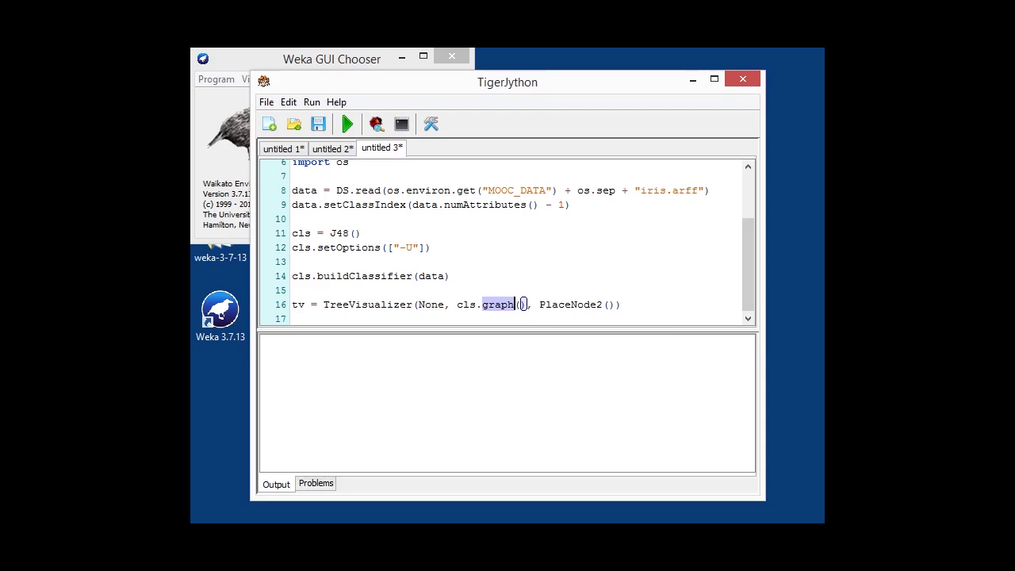
key(Down)
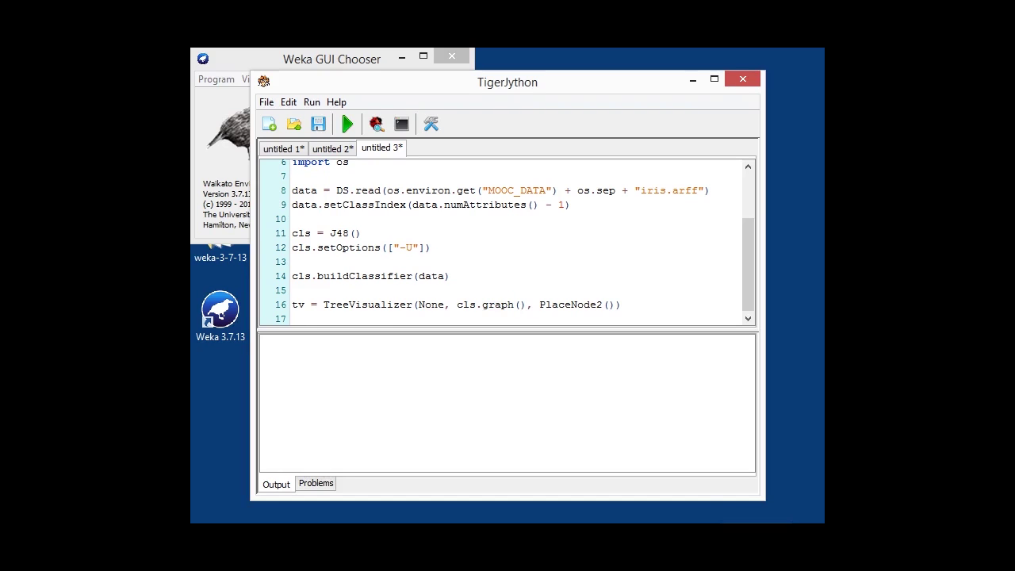
text(frame = JFrame("J48 tree - " + data.relationName()) frame.setDefaultCloseOperation(JFrame.DISPOSE_ON_CLOSE) frame.setSize(800, 600) frame.getContentPane().add(tv) frame.setVisible(True))
key(Return)
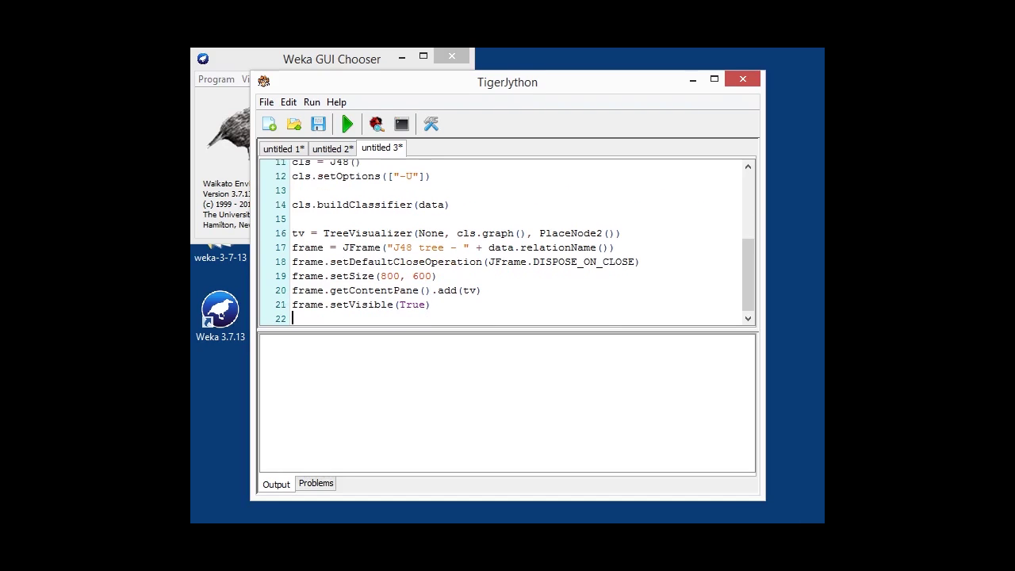
key(Return)
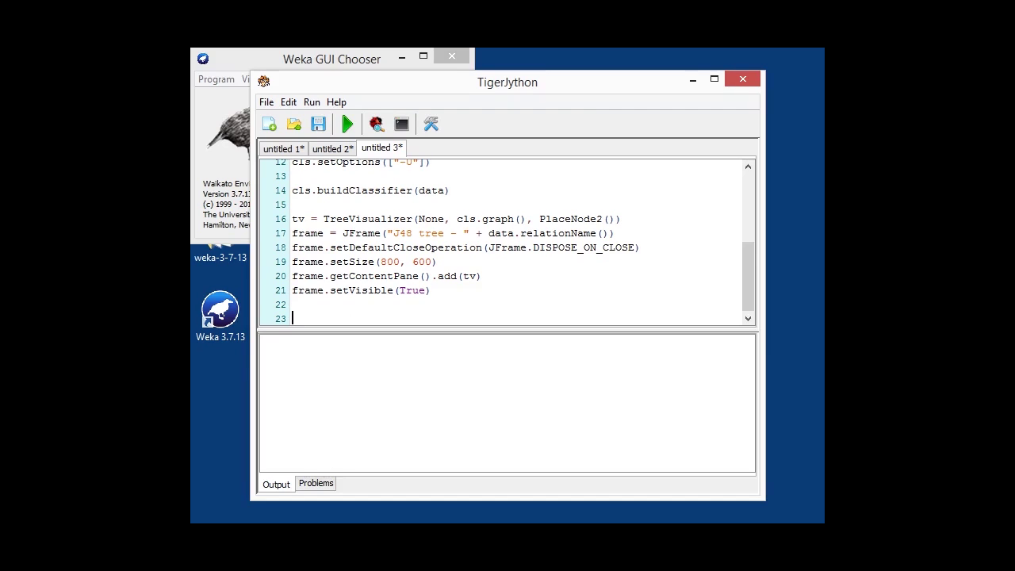
Add tv.fitToScreen() on line 23 and run the script with F5.
text(tv.fitToScreen())
key(Return)
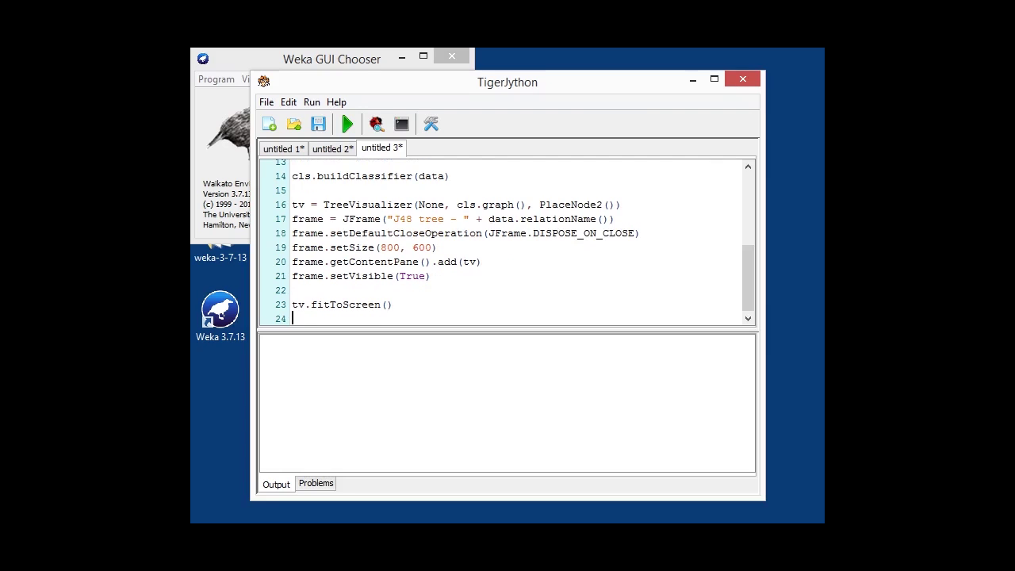
key(F5)
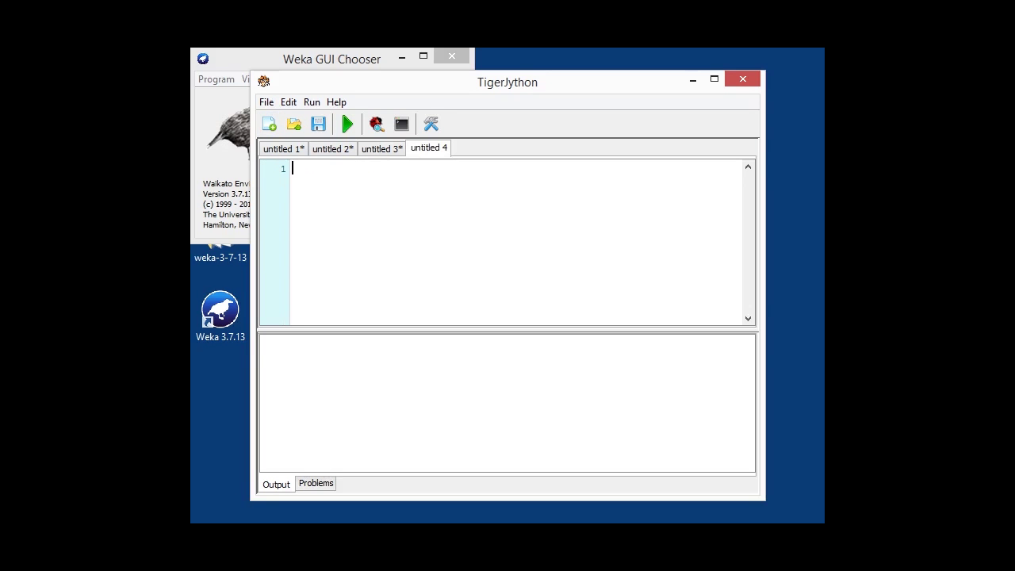
Insert the five BayesNet script imports and the iris.arff loading lines with class set.
text(import weka.classifiers.bayes.BayesNet as BayesNet import weka.core.converters.ConverterUtils.DataSource as DS import weka.gui.graphvisualizer.GraphVisualizer as GraphVisualizer import javax.swing.JFrame as JFrame import os)
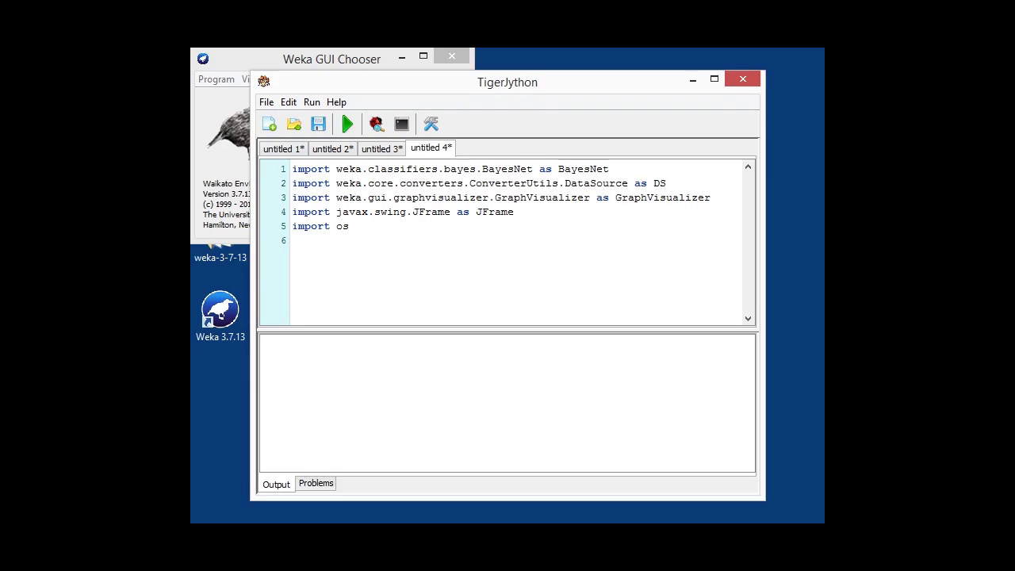
click(636, 197)
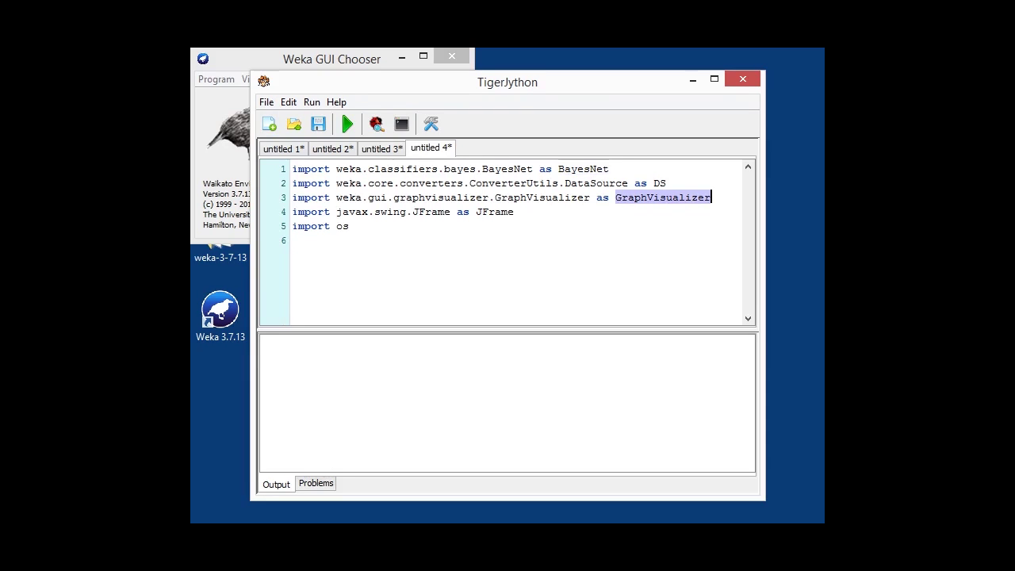
click(292, 240)
key(Return)
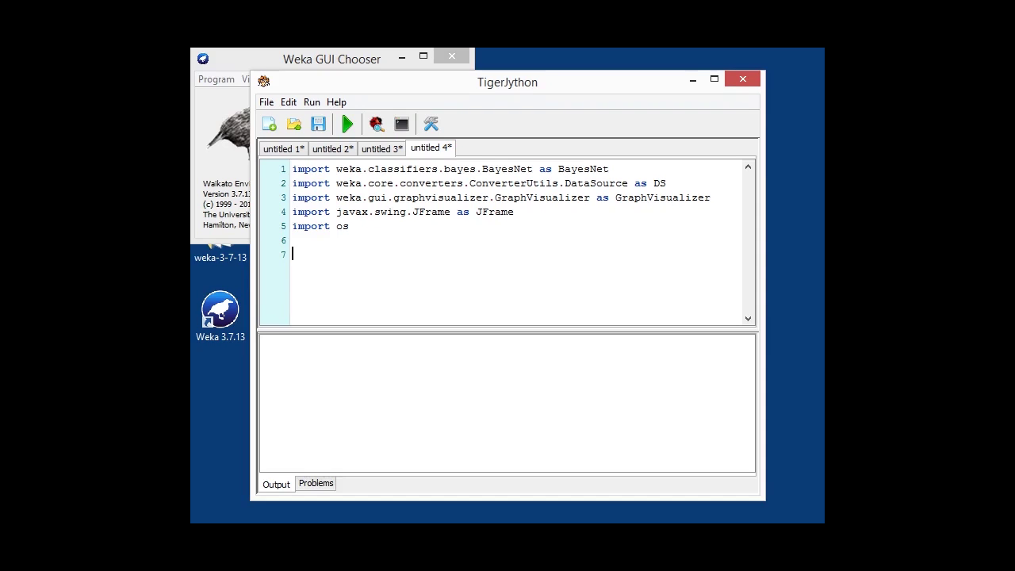
text(data = DS.read(os.environ.get("MOOC_DATA") + os.sep + "iris.arff") data.setClassIndex(data.numAttributes() - 1))
key(Return)
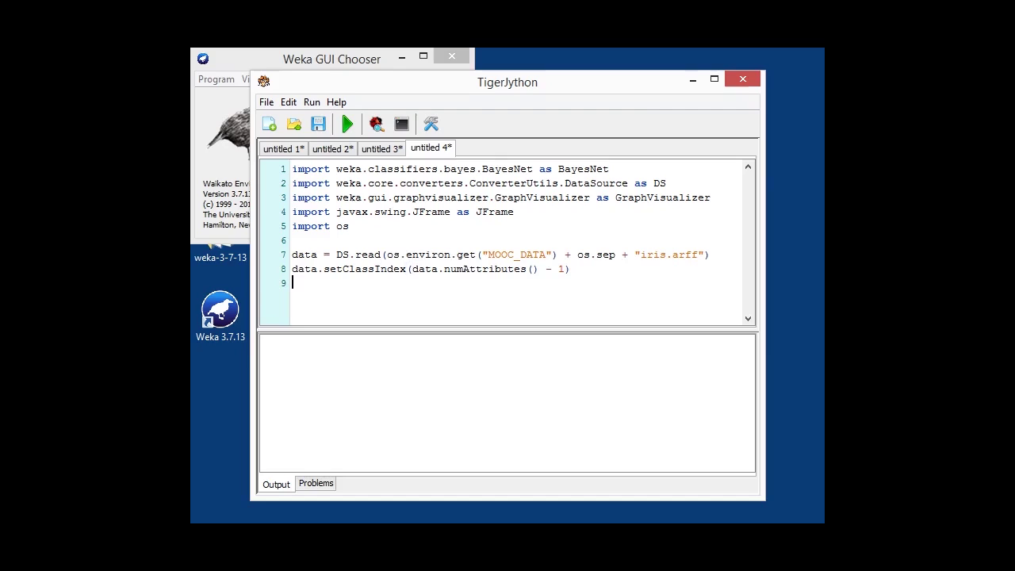
key(Return)
Create cls = BayesNet() with K2 search options including "-P", "2".
text(cls = BayesNet() cls.setOptions(["-Q", "weka.classifiers.bayes.net.search.local.K2", "--", "-P", "2"]))
key(Return)
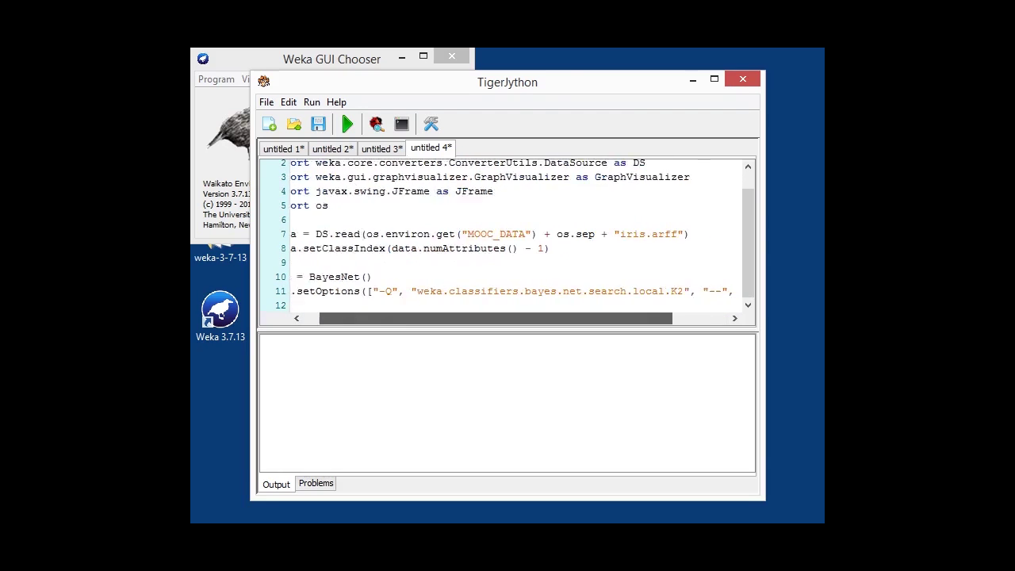
drag(476, 318, 546, 318)
drag(673, 291, 729, 291)
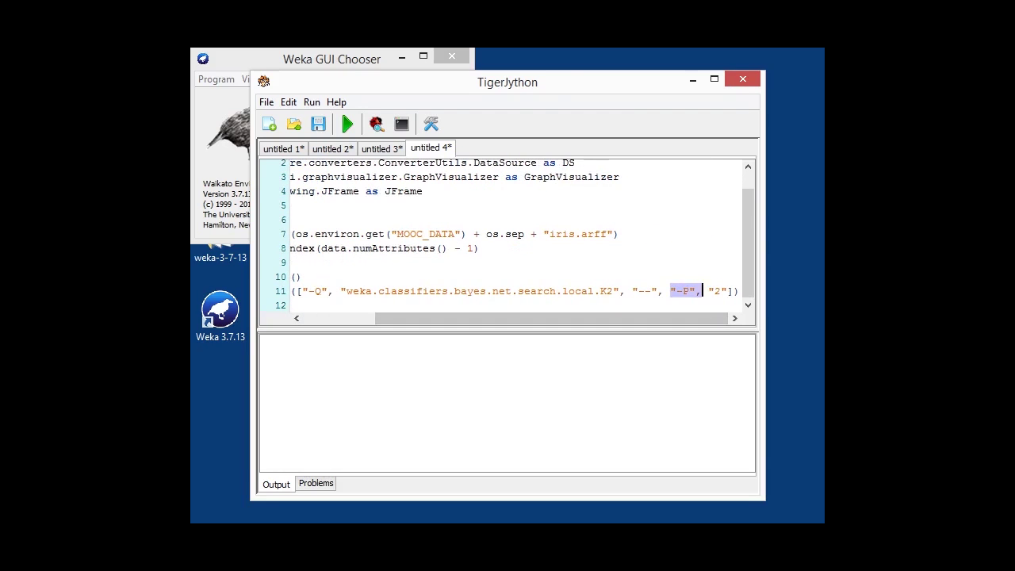
key(Down)
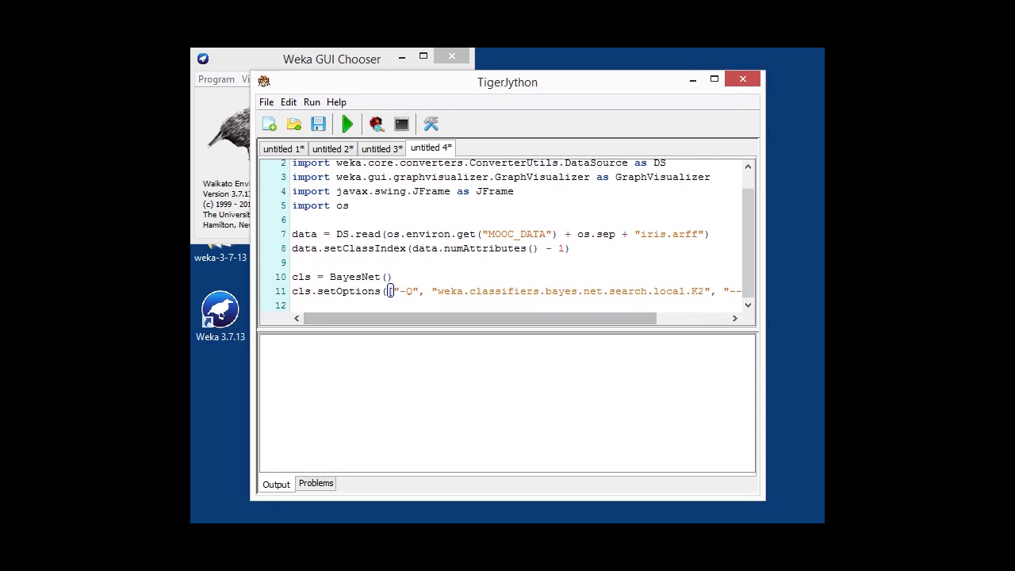
key(Return)
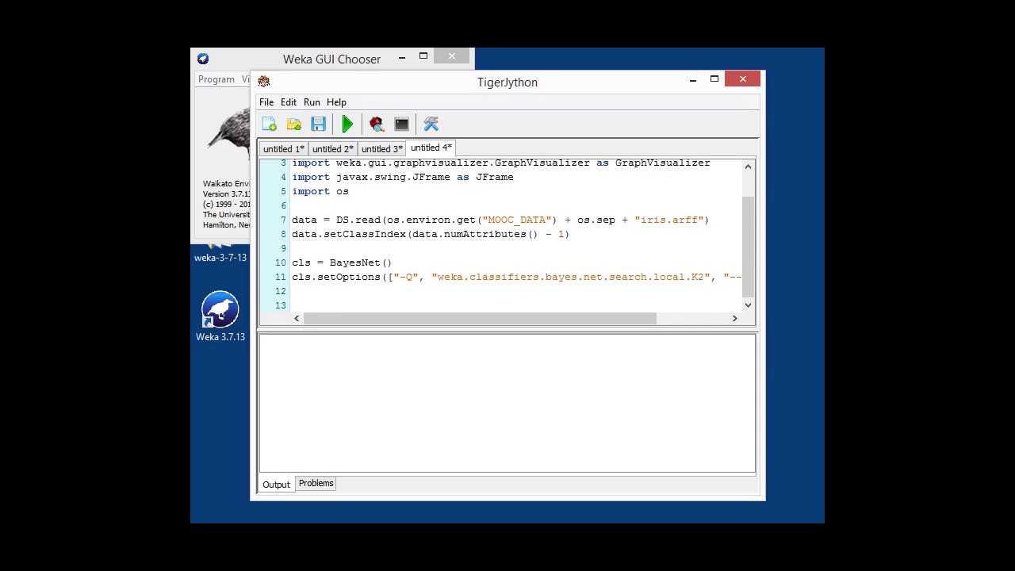
Add cls.buildClassifier(data) and a GraphVisualizer reading cls.graph() via readBIF.
text(cls.buildClassifier(data))
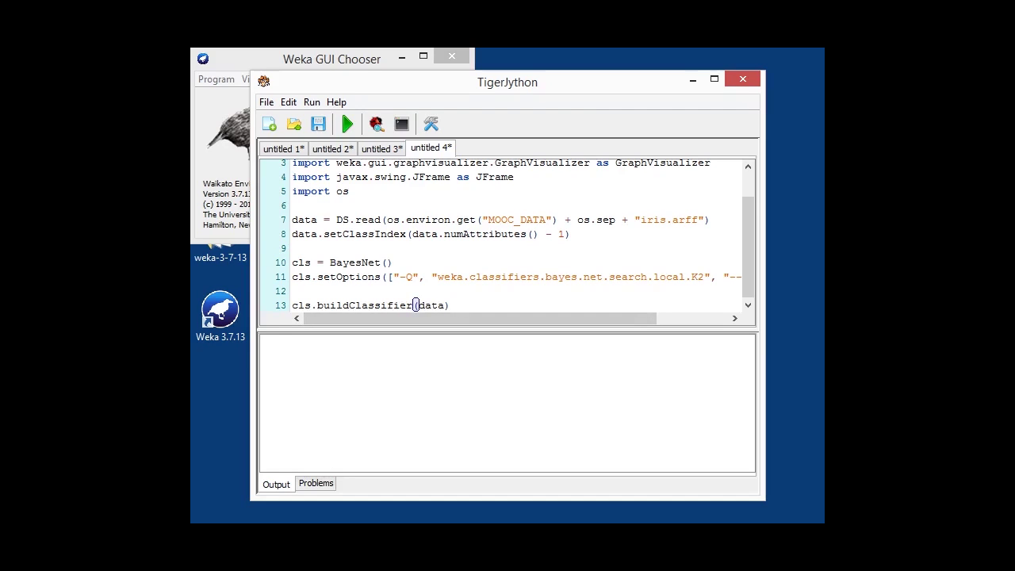
key(Return)
key(Return)
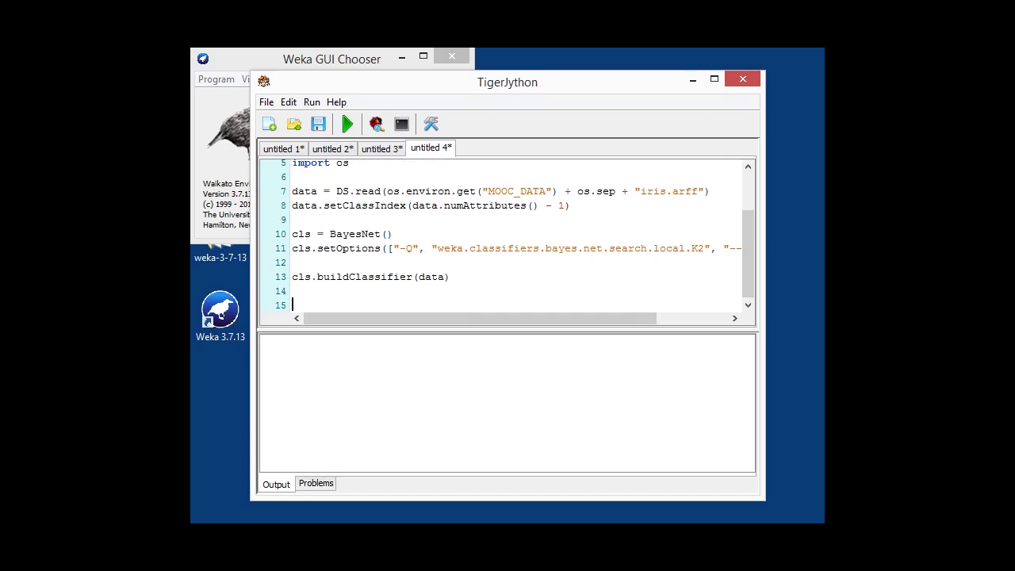
text(gv = GraphVisualizer() gv.readBIF(cls.graph()))
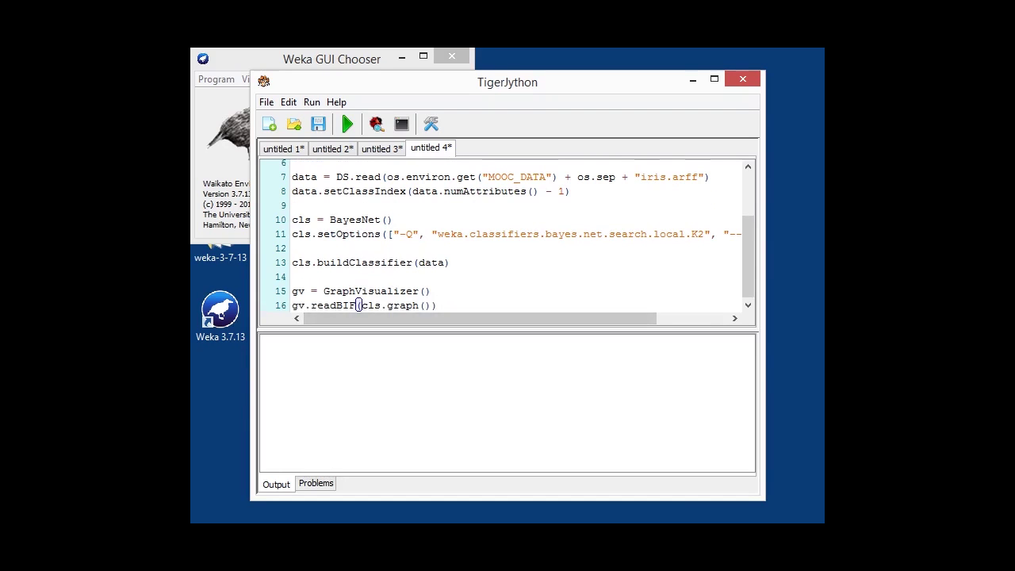
key(Return)
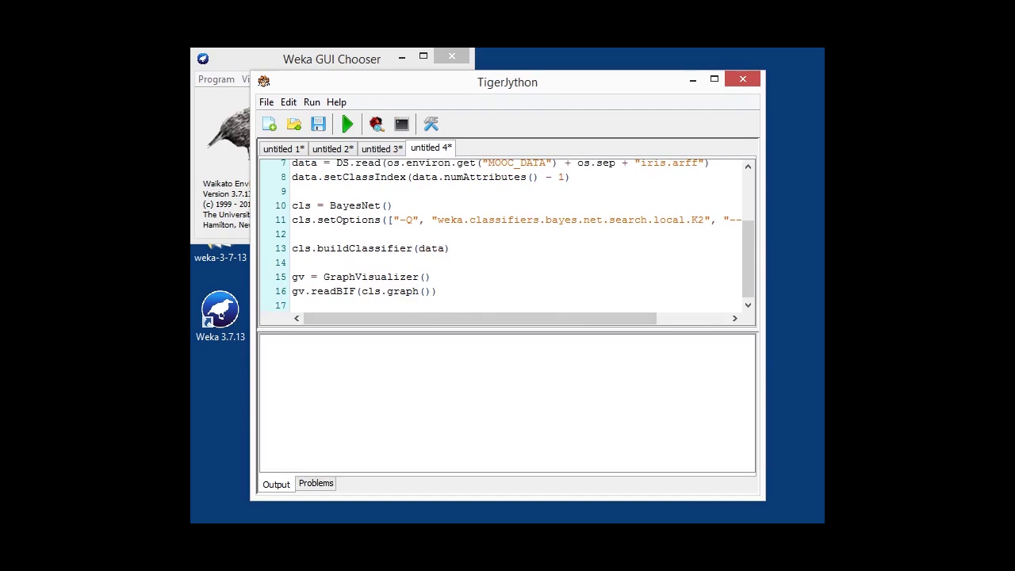
key(Up)
key(End)
key(Left)
key(Left)
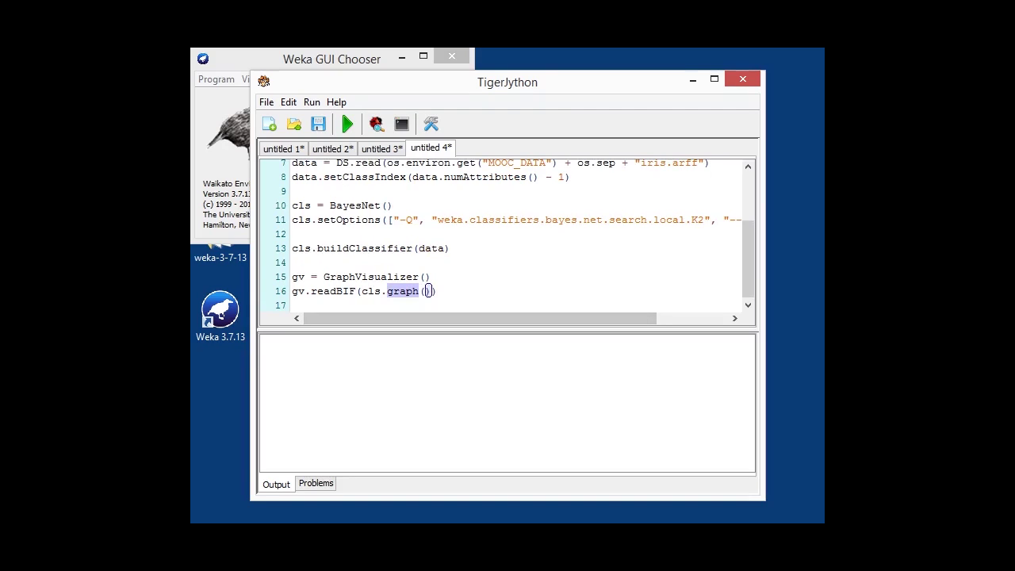
key(Up)
key(Up)
key(Up)
key(Left)
key(Left)
key(ctrl+End)
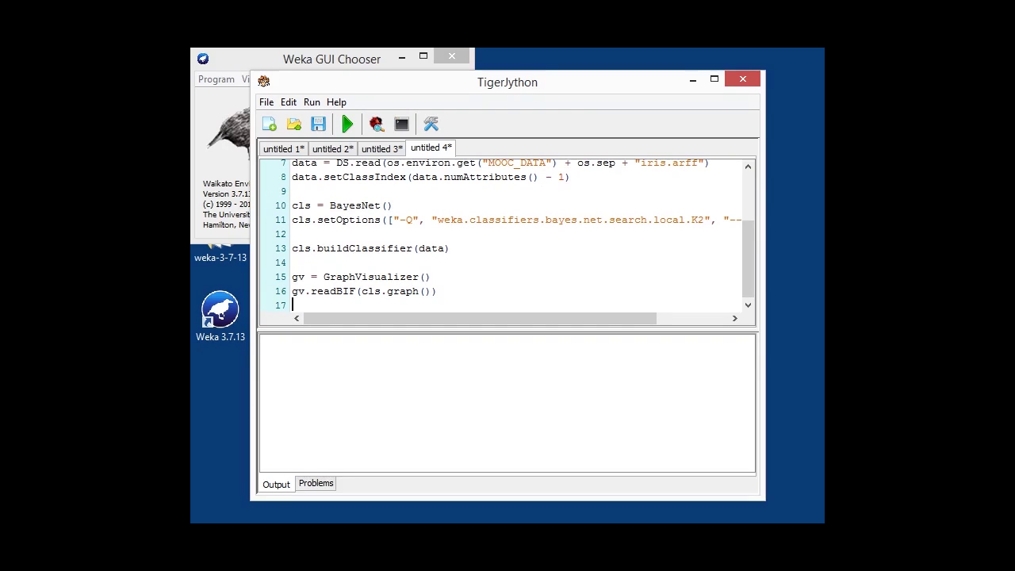
Add the 800x600 JFrame display code and a gv.layoutGraph() call.
key(Return)
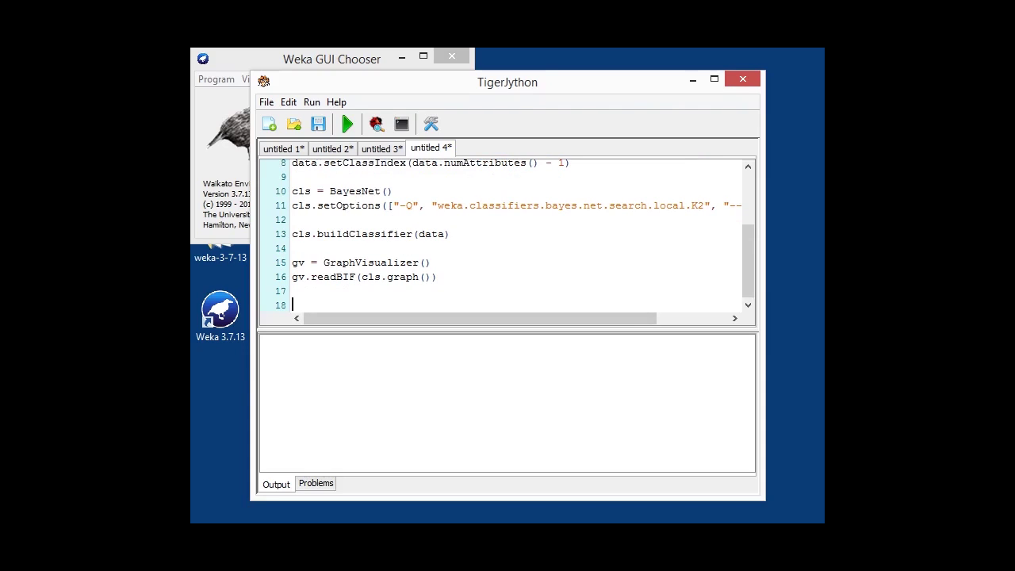
text(frame = JFrame("BayesNet - " + data.relationName()) frame.setDefaultCloseOperation(JFrame.DISPOSE_ON_CLOSE) frame.setSize(800, 600) frame.getContentPane().add(gv) frame.setVisible(True))
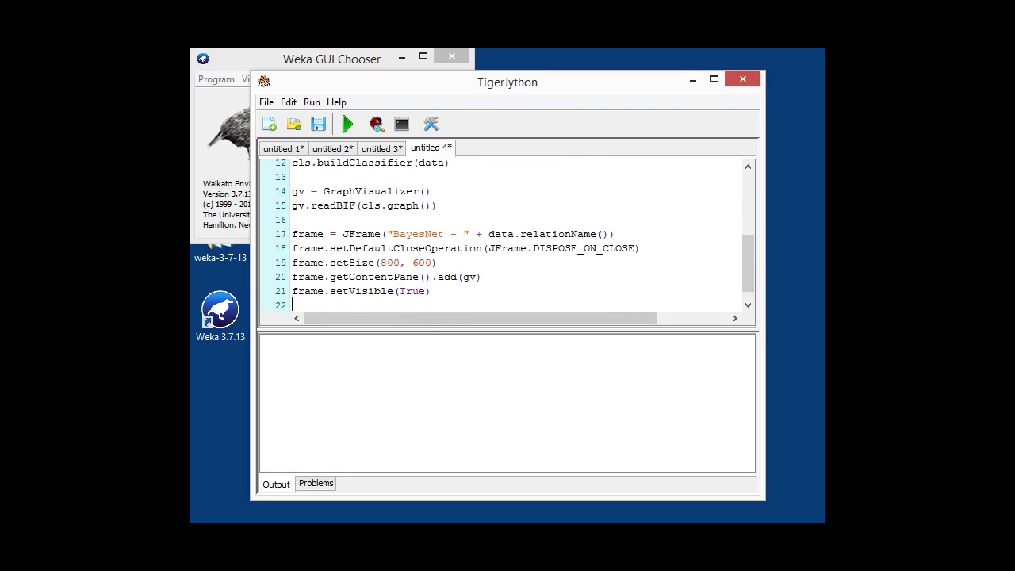
key(Return)
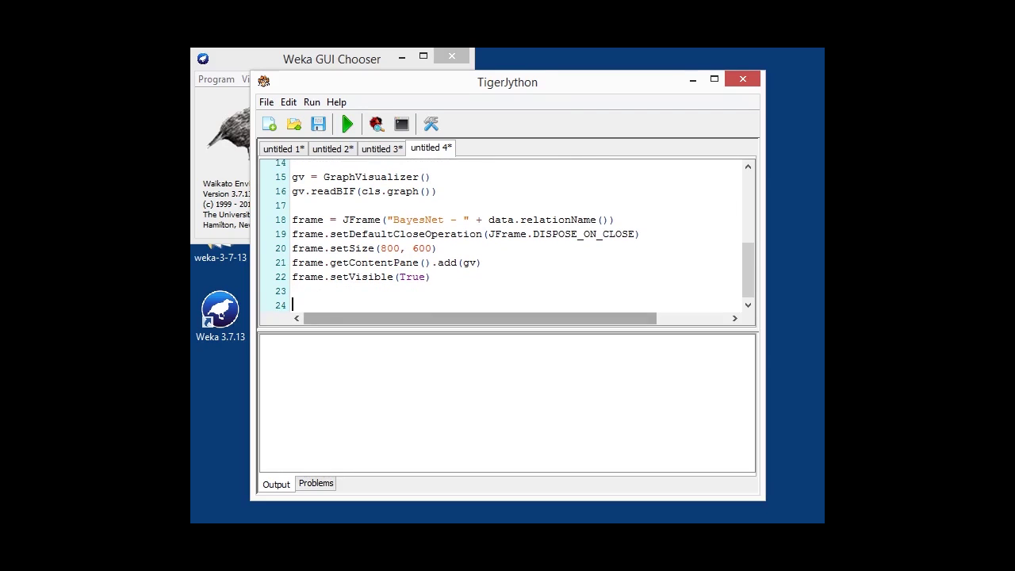
text(gv.layoutGraph())
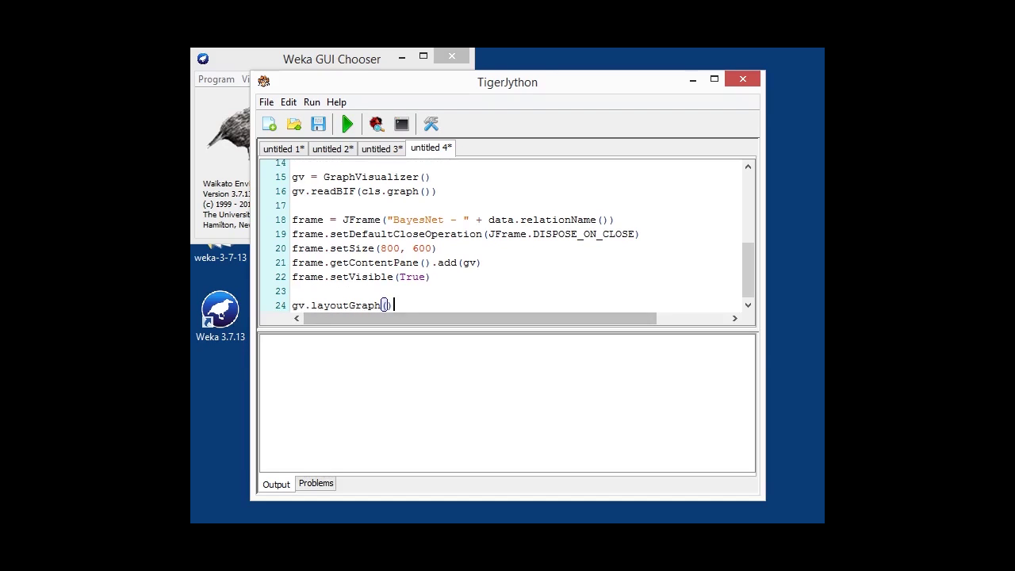
key(Return)
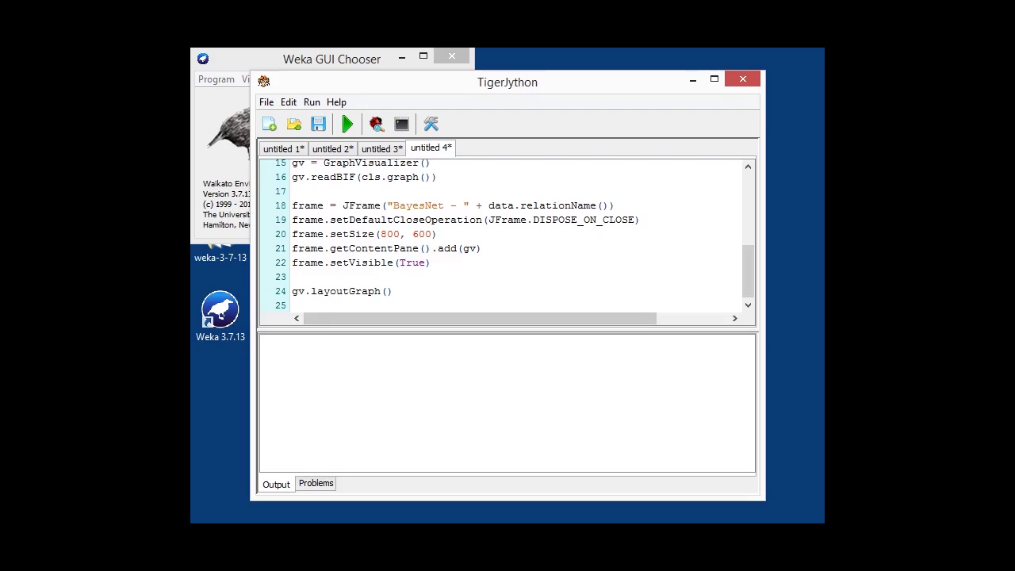
Run the BayesNet script, then view and close the petalwidth probability table.
click(347, 124)
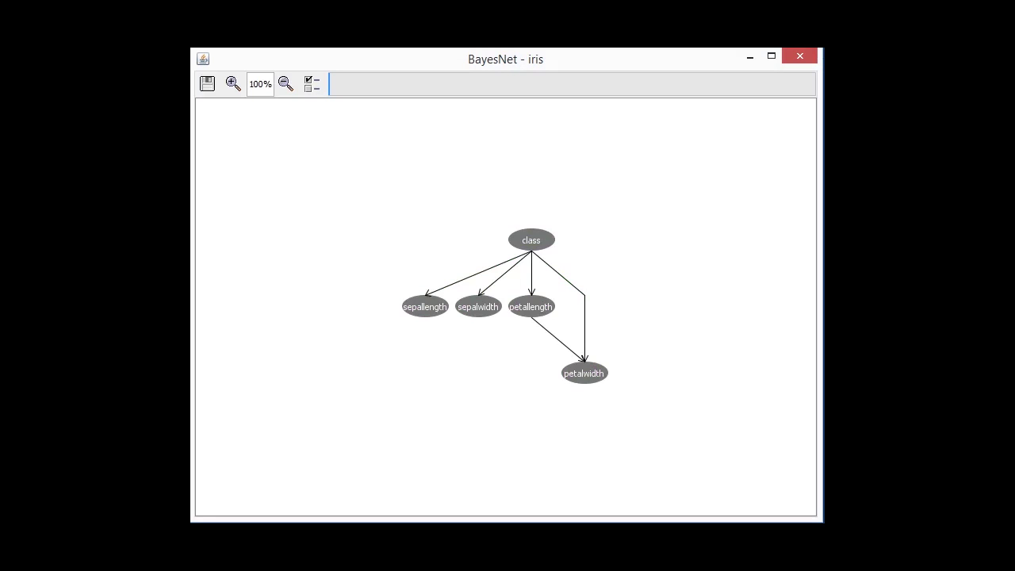
click(583, 374)
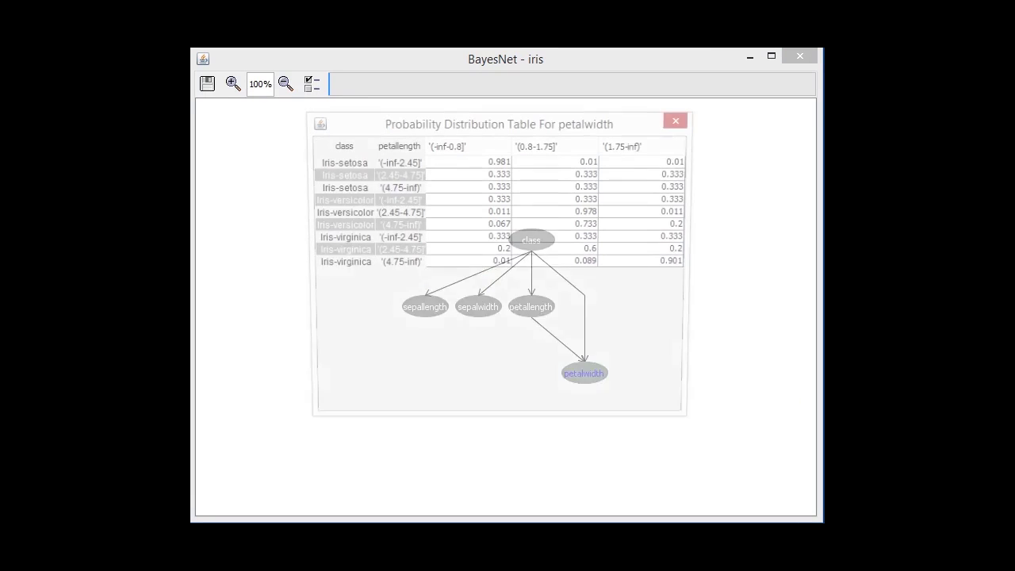
click(680, 119)
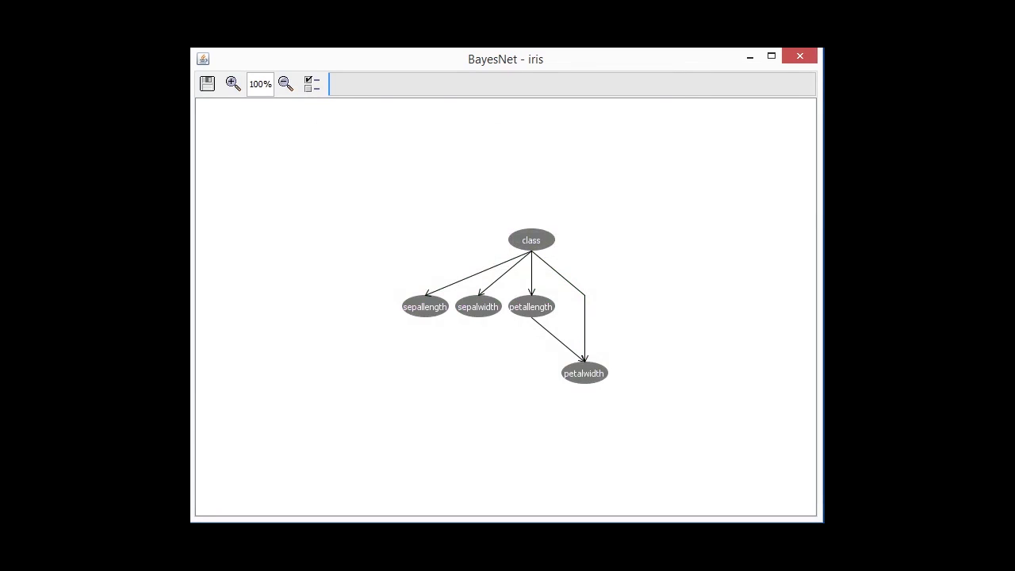
Show the petallength node's probability distribution table in the BayesNet graph.
click(531, 306)
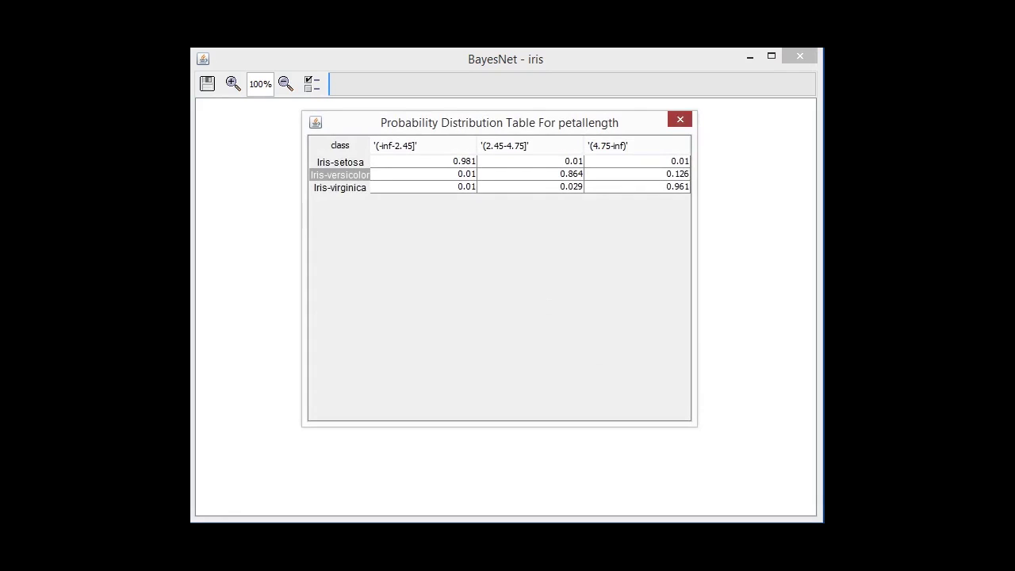